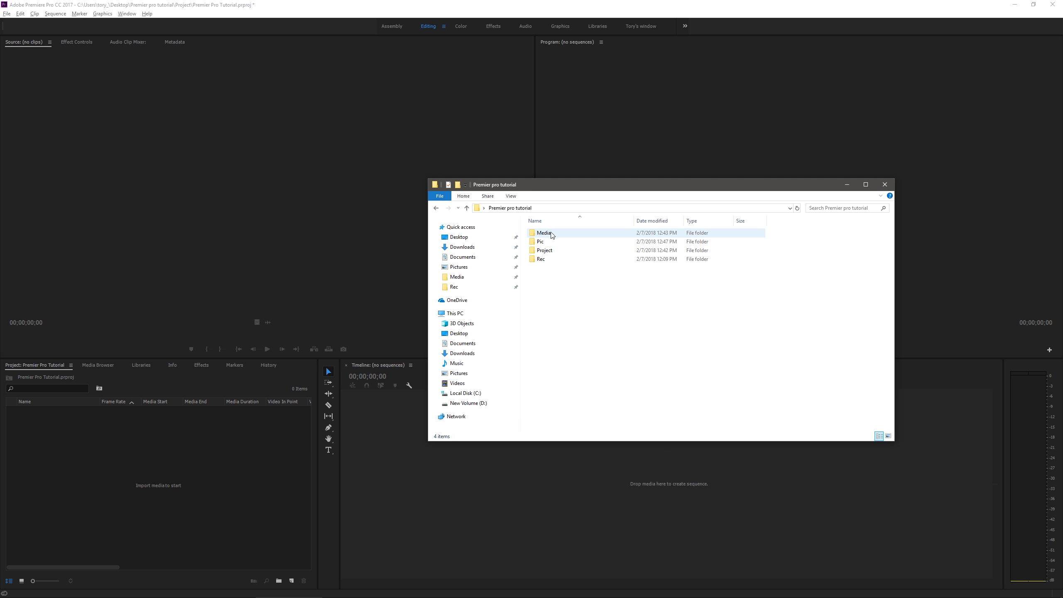
Step: Import the Media folder from the Premier pro tutorial folder into the project and expand its bin to check the clips inside
drag(552, 235, 176, 461)
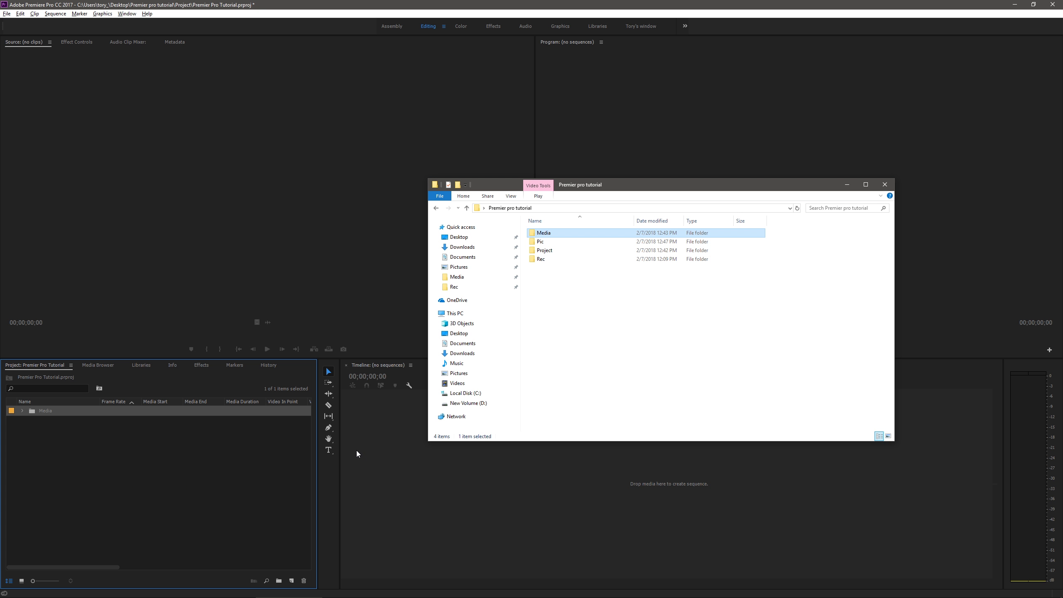
click(253, 461)
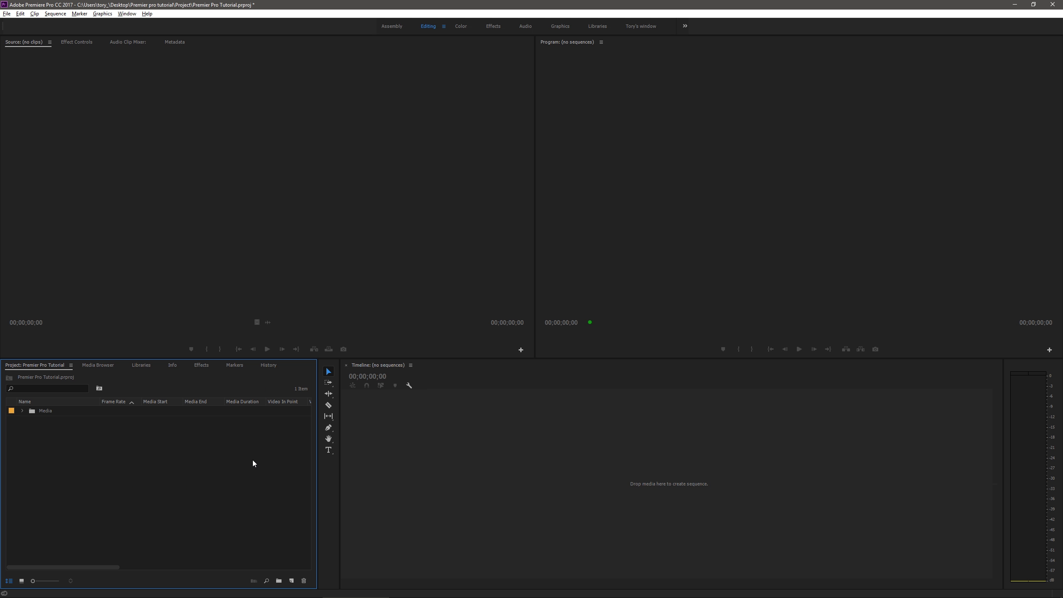
click(21, 410)
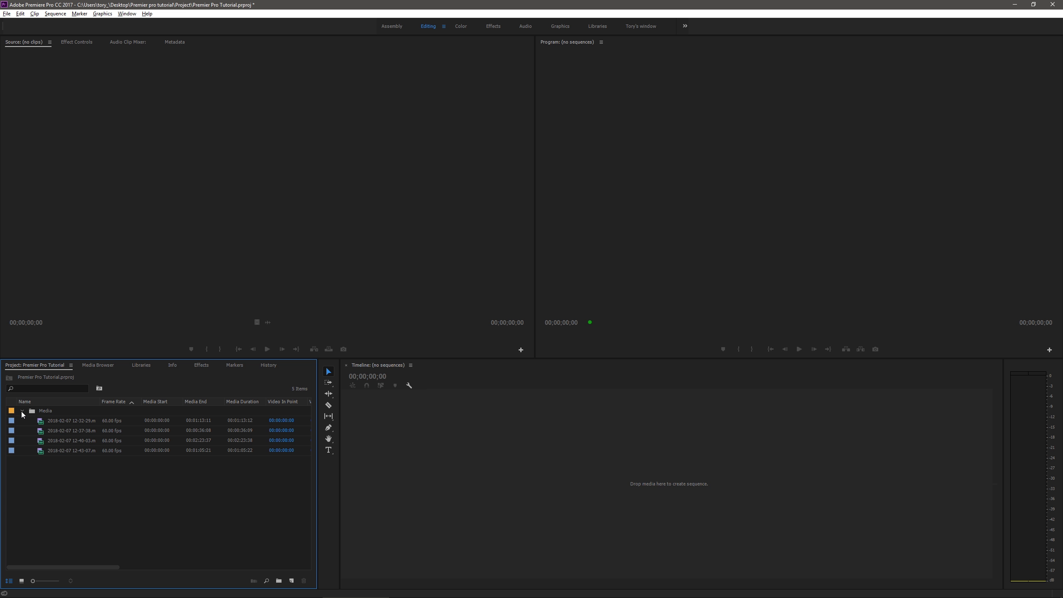
click(49, 451)
click(52, 441)
click(53, 433)
click(55, 422)
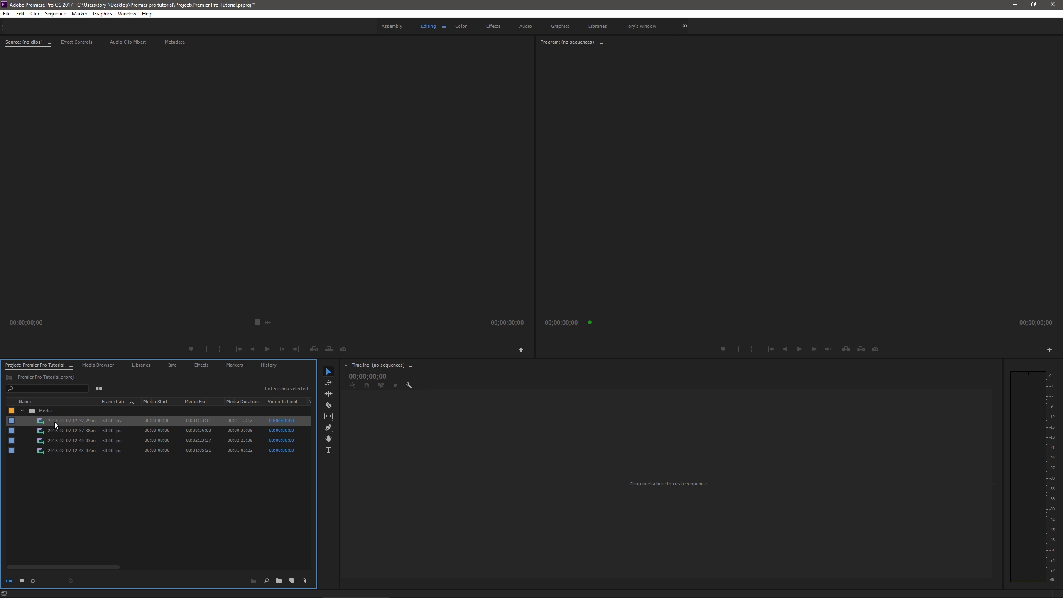
click(70, 494)
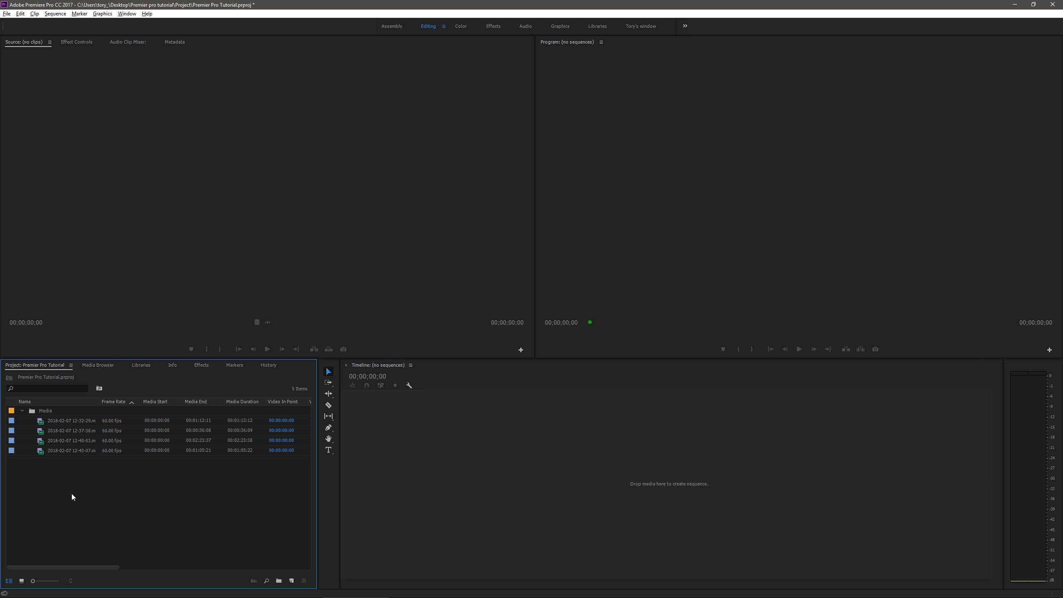
Step: Create a new bin named Pic in the project
right_click(93, 485)
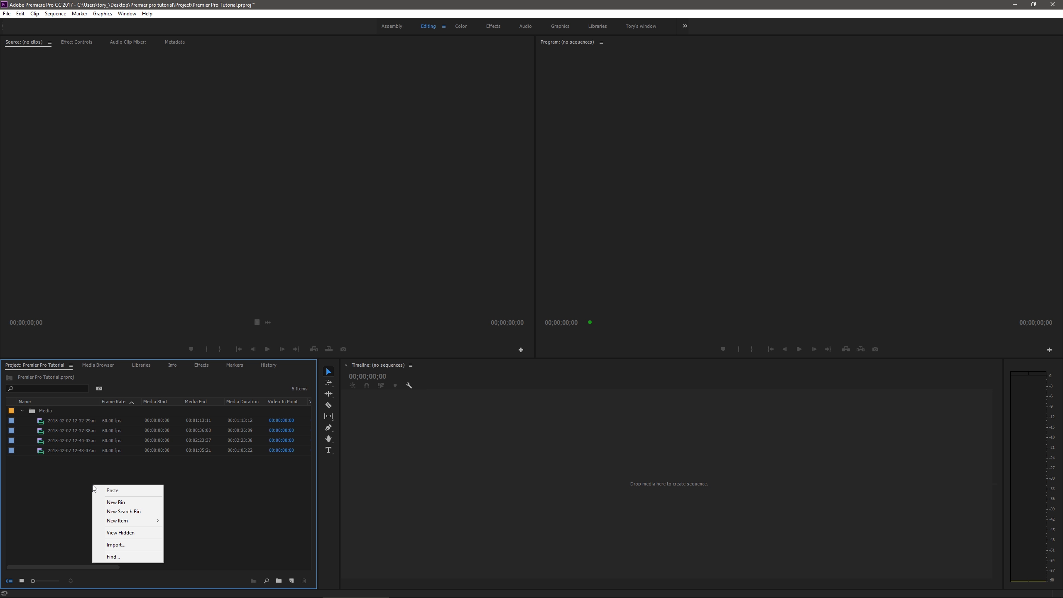
click(121, 503)
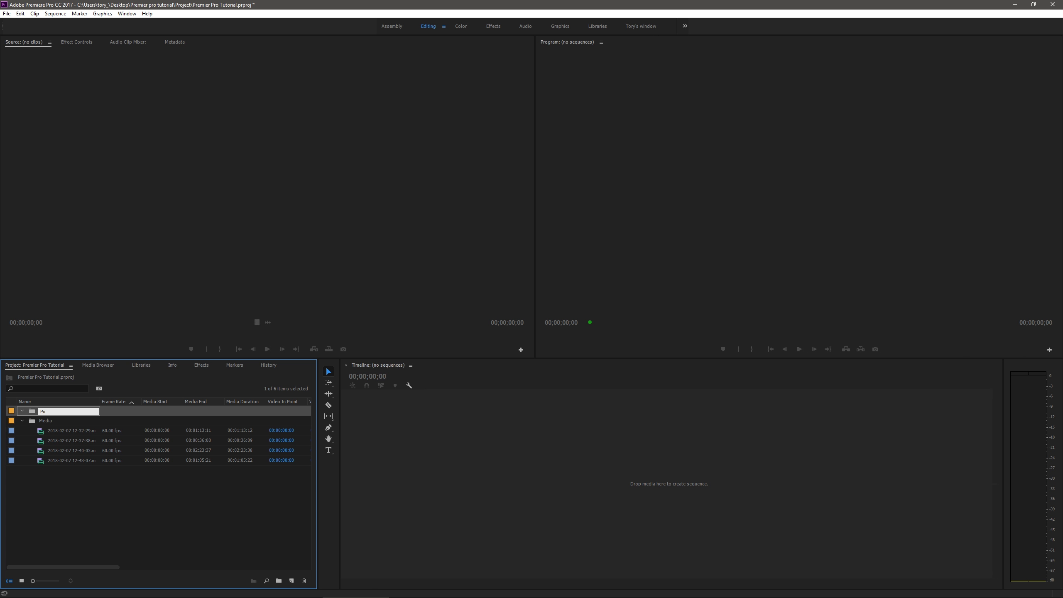
key(Return)
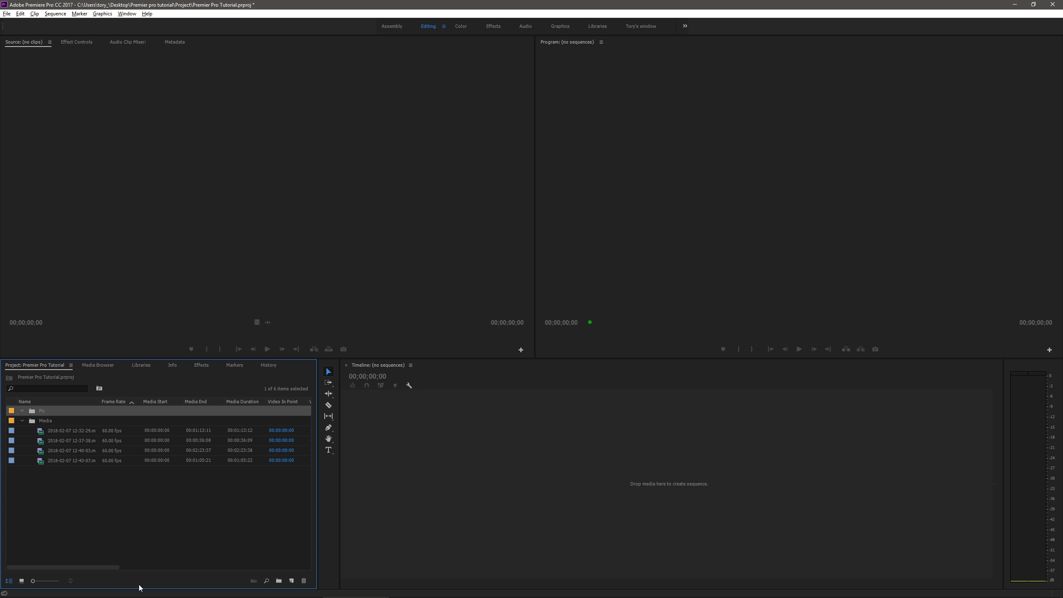
Step: Import the picture from the Pic folder in File Explorer into the project's Pic bin
click(264, 590)
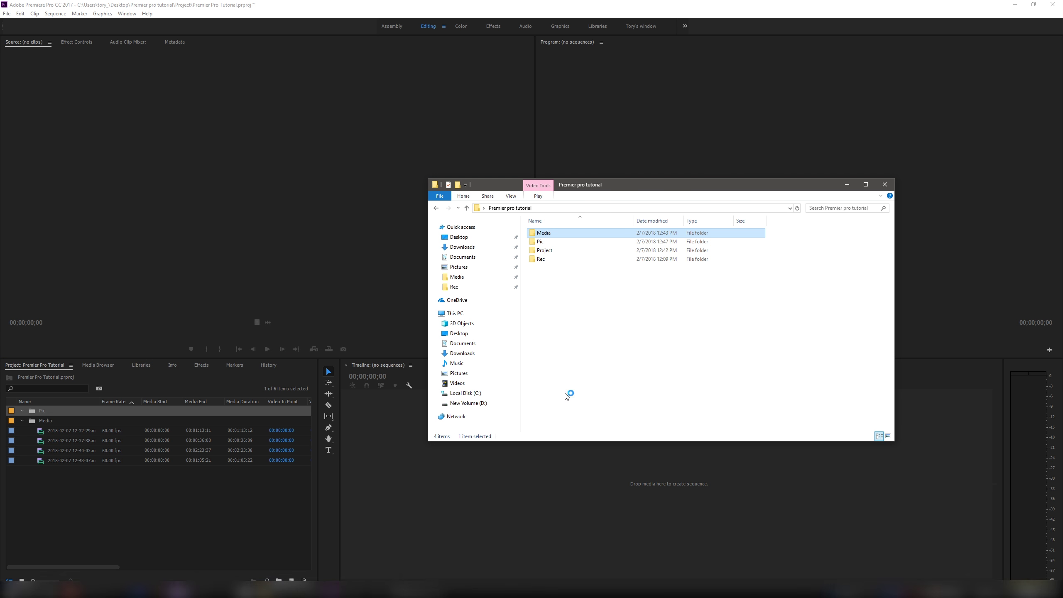
double_click(545, 242)
drag(556, 257, 56, 413)
click(62, 411)
click(65, 422)
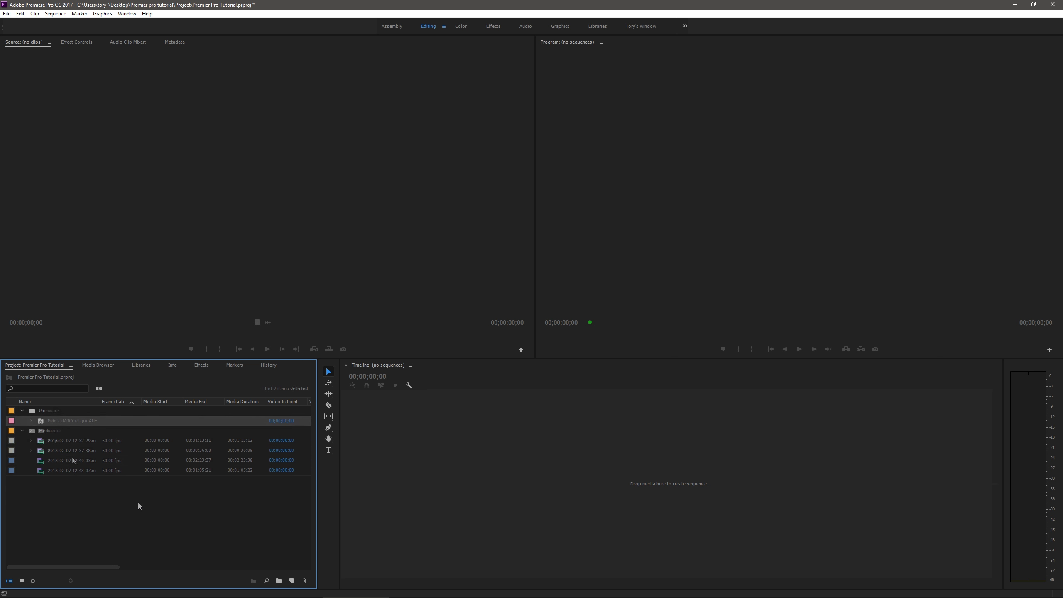
Step: Expand the media bin inside the alienware bin and load MVI_2598.MOV in the Source monitor
click(50, 431)
click(30, 430)
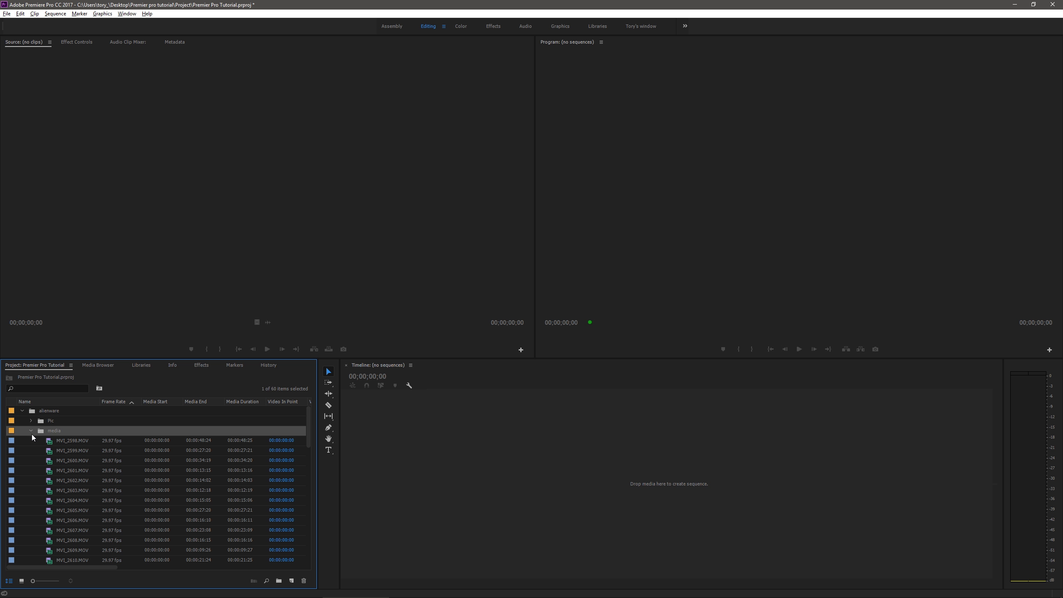
click(55, 440)
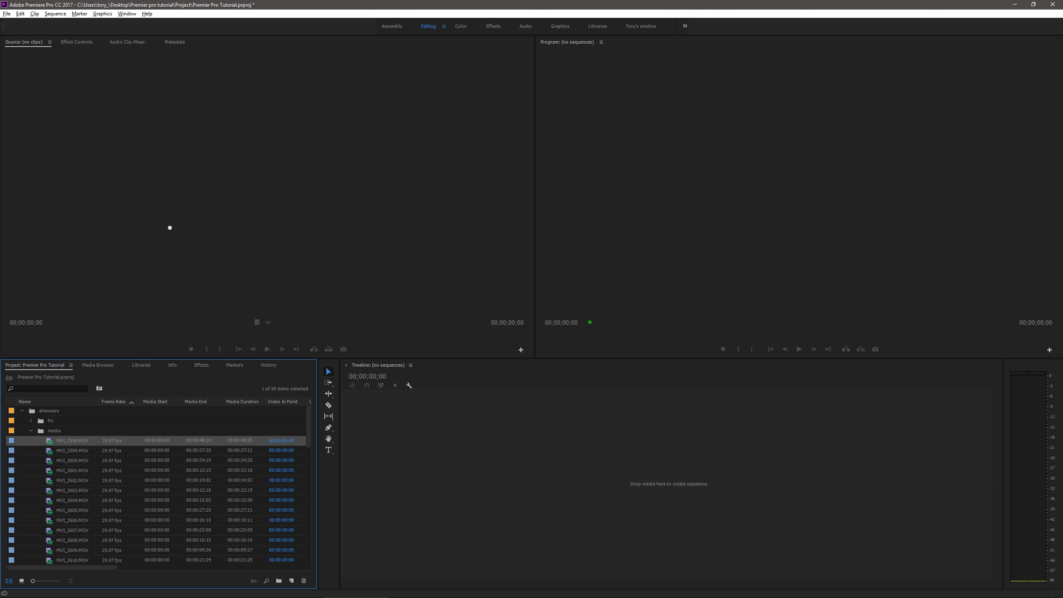
drag(169, 228, 173, 229)
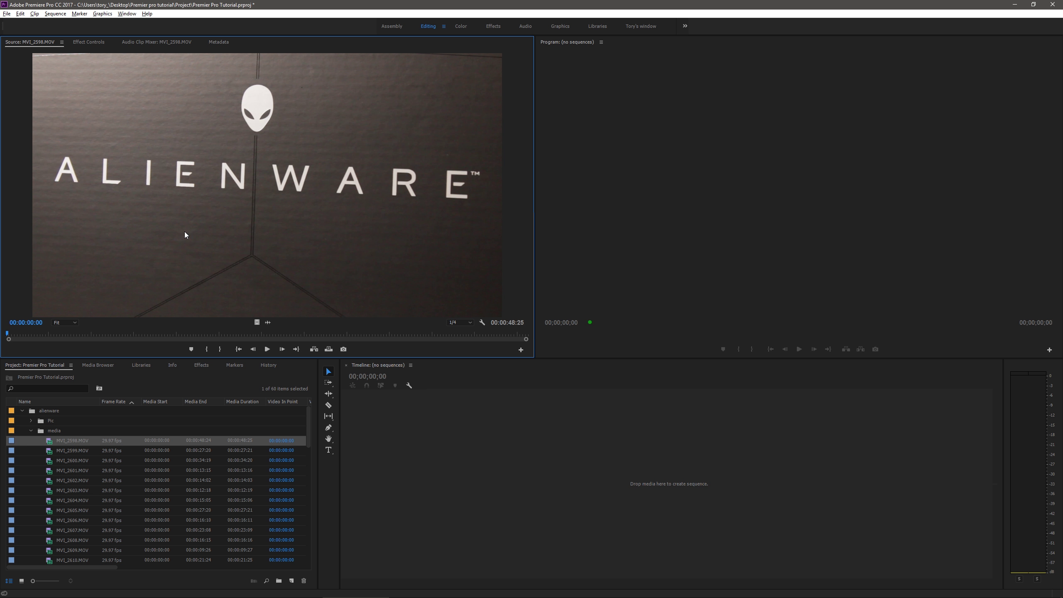
Step: Mark an In point at 00:00:20:21 and an Out point at 00:00:29:00 on MVI_2598.MOV in the Source monitor
drag(9, 334, 227, 334)
key(i)
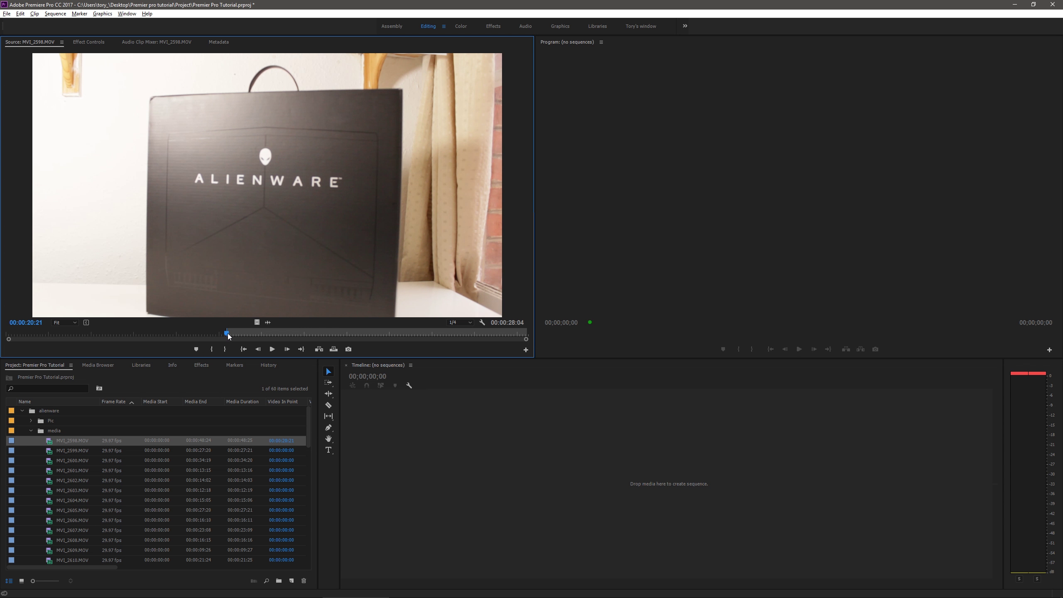
key(Right)
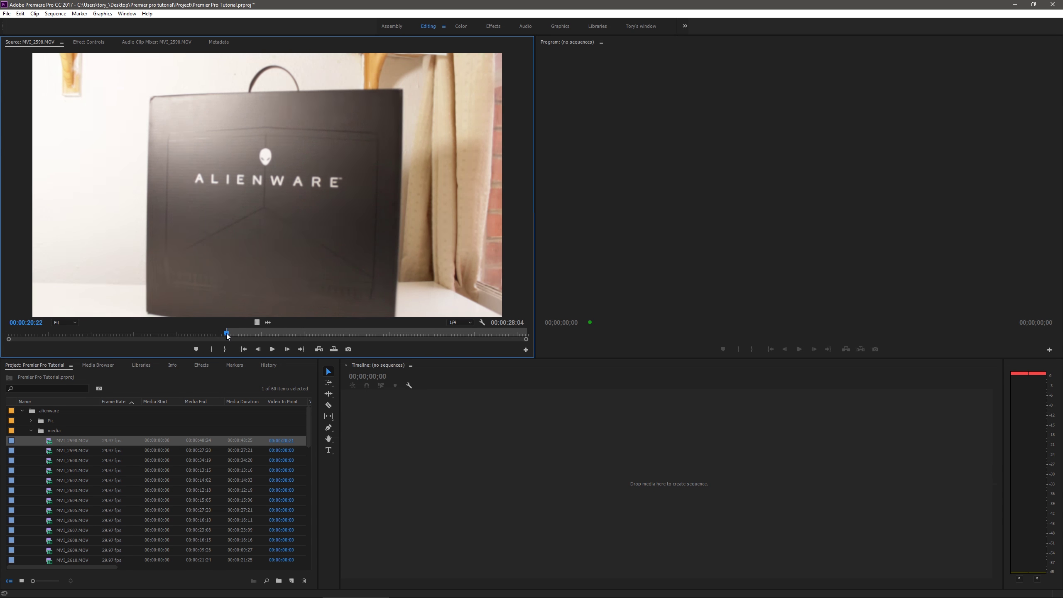
drag(226, 333, 314, 334)
key(o)
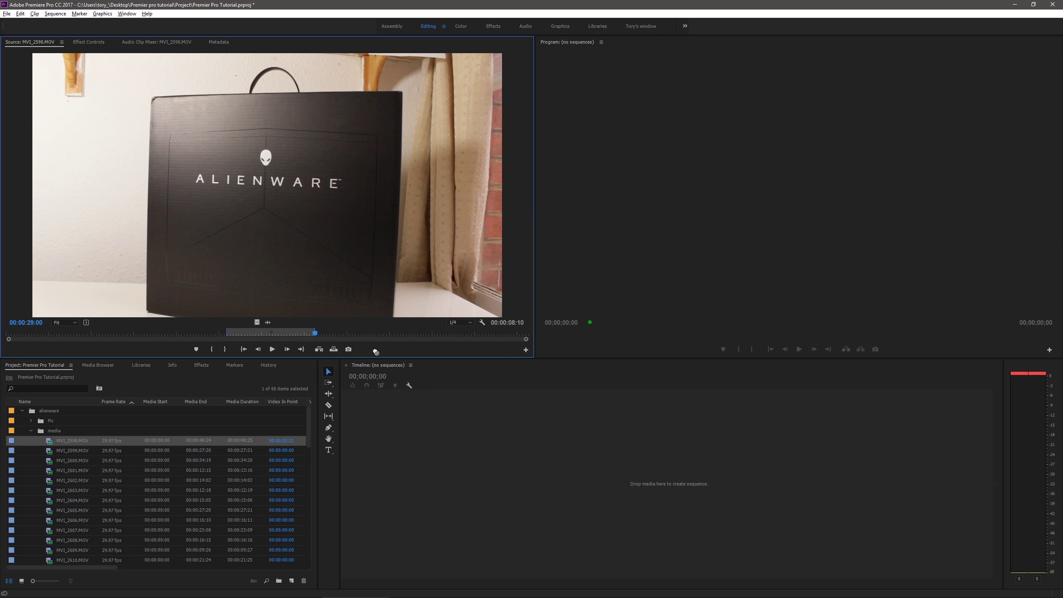
Step: Create a sequence from the marked MVI_2598.MOV range, then append the range again as separate video-only and audio-only clips
drag(375, 352, 463, 455)
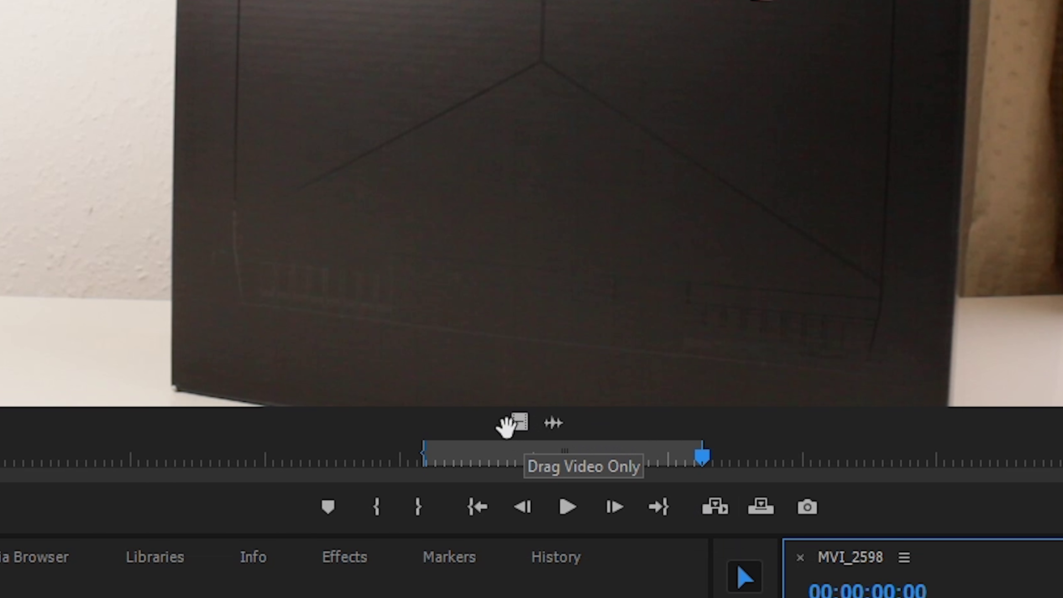
drag(519, 425, 701, 477)
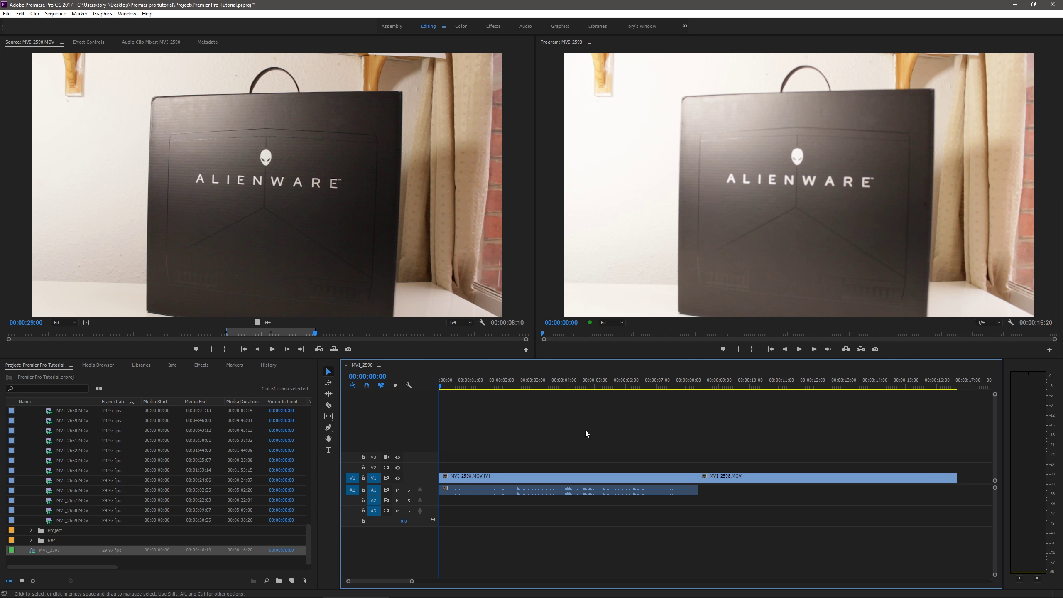
drag(268, 319, 700, 503)
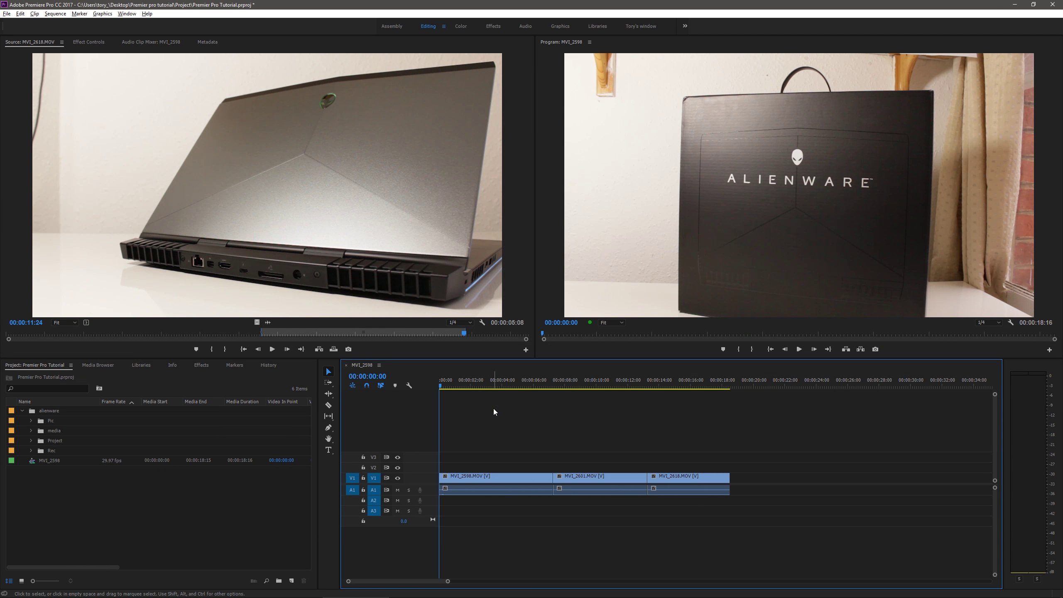
Step: Select the MVI_2618.MOV clip at the end of the MVI_2598 sequence with the Selection tool
click(48, 462)
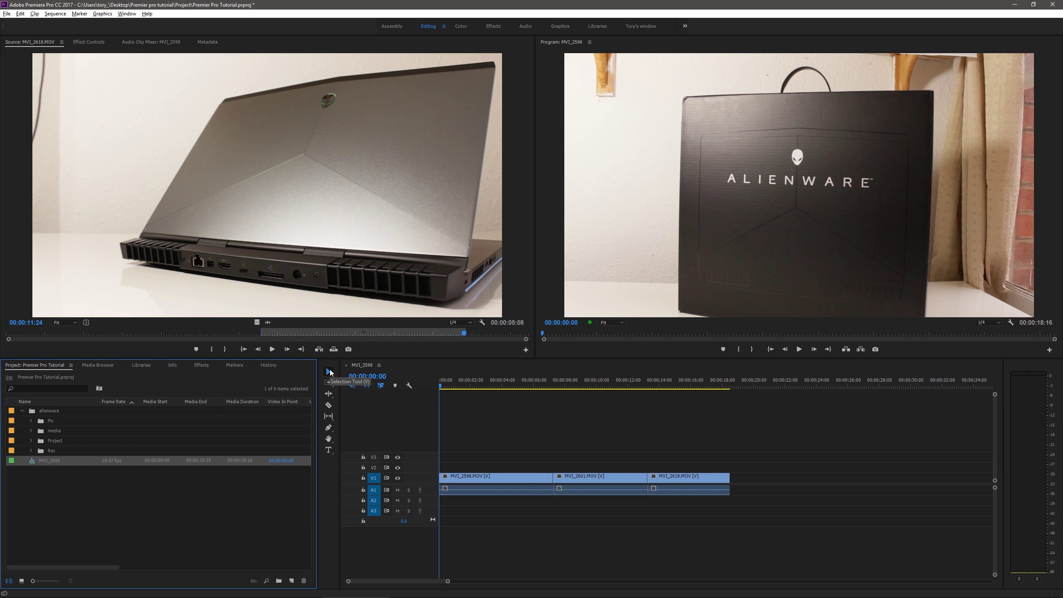
click(668, 479)
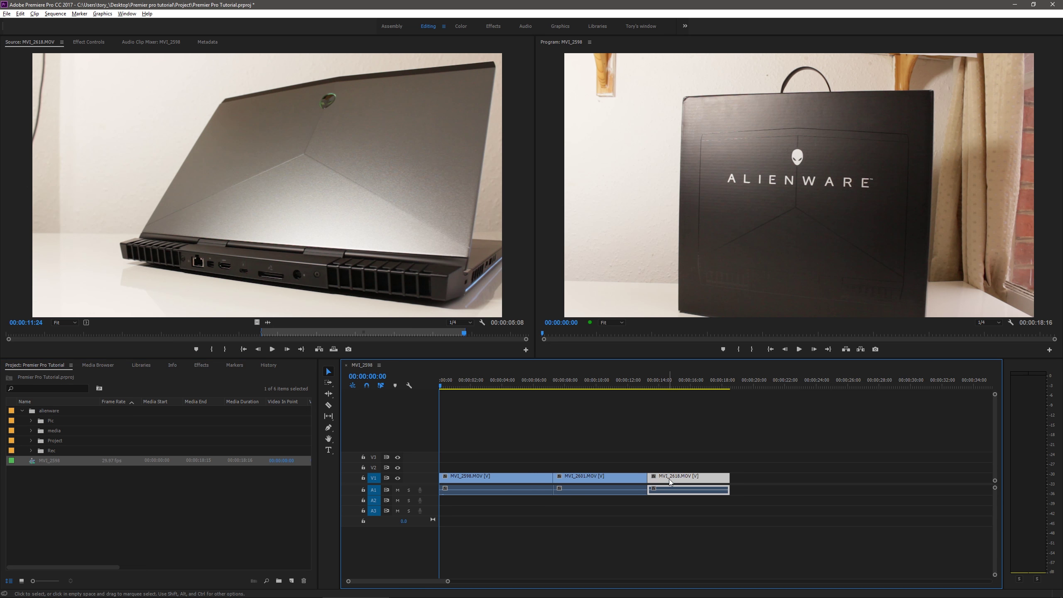
drag(684, 479, 658, 490)
Step: Select every clip from MVI_2601.MOV onward in the sequence with the Track Select Forward tool
click(328, 384)
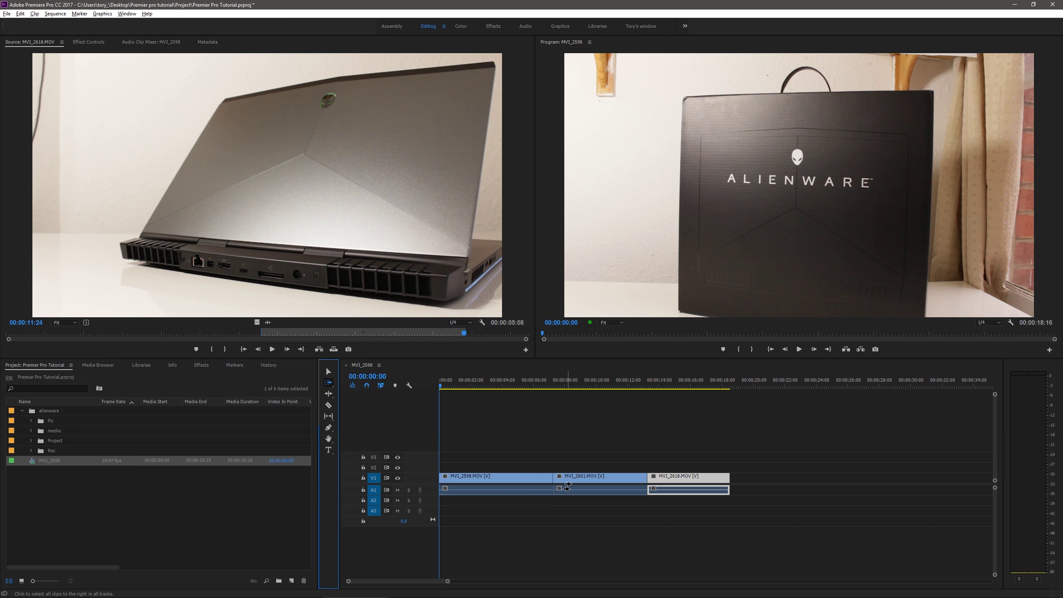
click(573, 479)
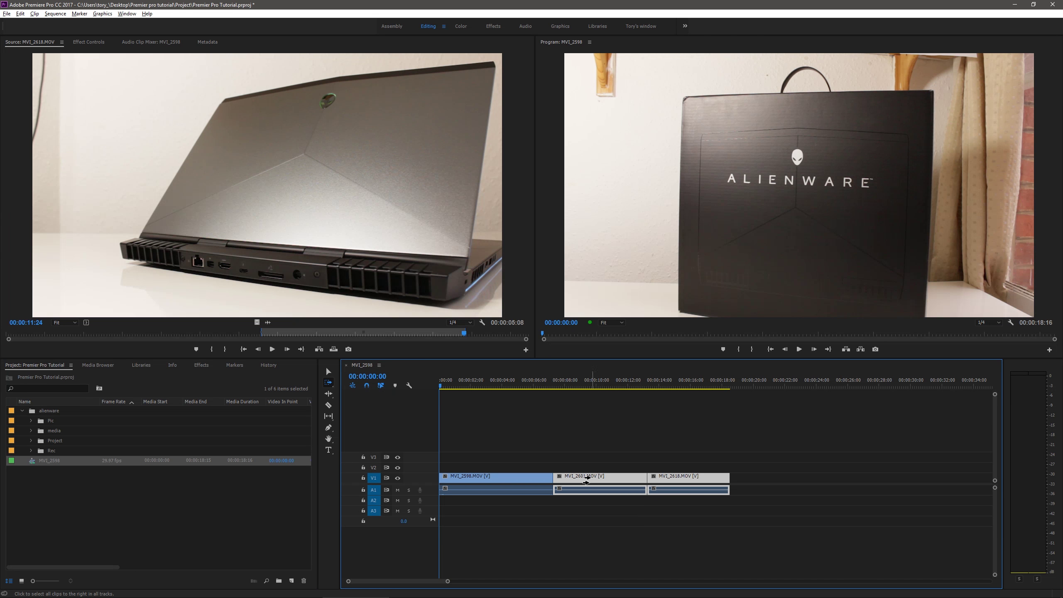
mouse_move(586, 479)
mouse_down()
mouse_move(619, 482)
mouse_move(586, 482)
mouse_up()
Step: Razor the MVI_2601.MOV clip at two points near its end and delete the short section between the cuts
click(328, 395)
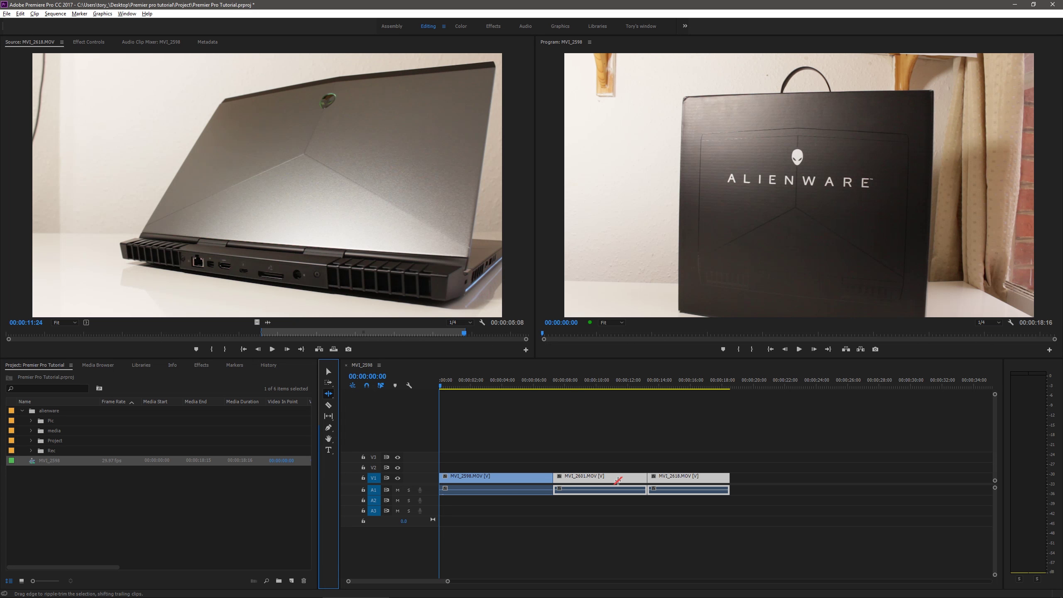
key(c)
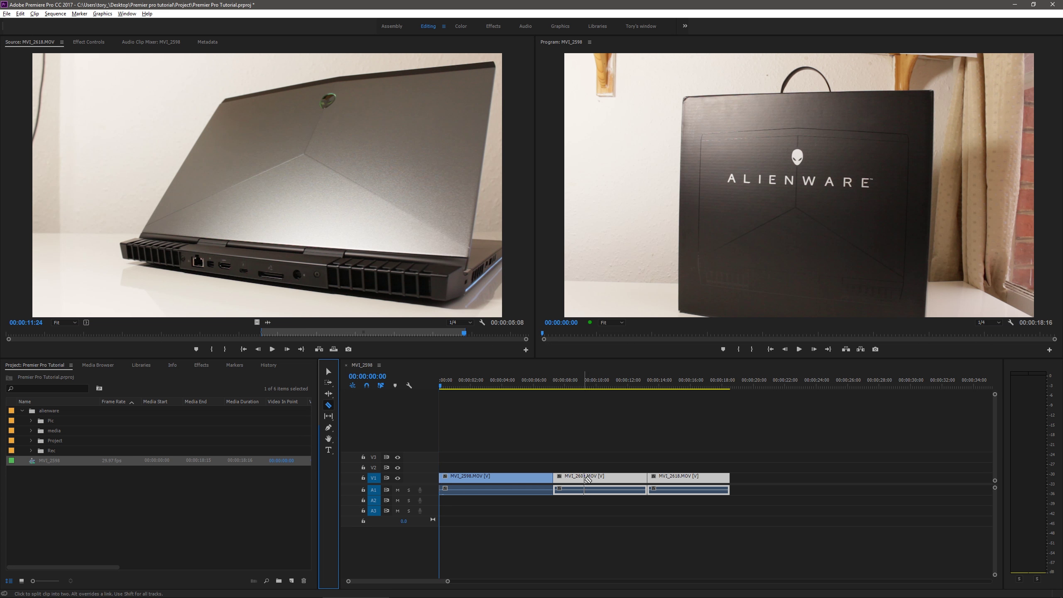
click(612, 480)
click(635, 480)
key(v)
click(624, 480)
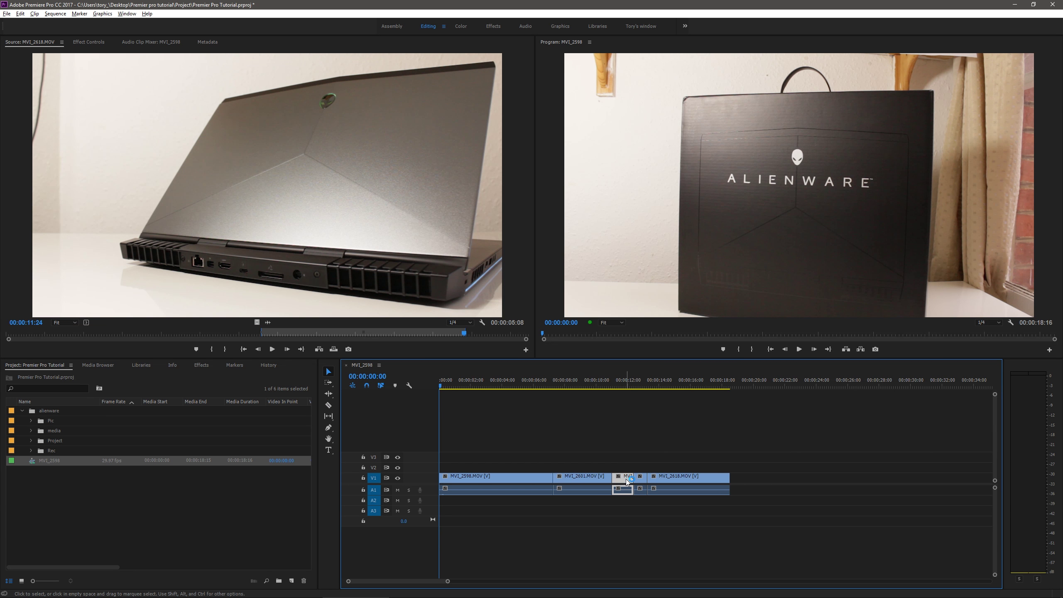
key(Delete)
Step: Close the gap in the sequence by moving the remaining MVI_2601.MOV piece and the MVI_2618.MOV clip earlier
click(641, 485)
click(658, 484)
drag(640, 485, 619, 487)
drag(667, 485, 644, 488)
Step: Undo the clip moves, the deletion and the razor cuts on the MVI_2601.MOV clip
key(ctrl+z)
key(ctrl+z)
key(ctrl+z)
key(ctrl+z)
key(ctrl+z)
key(ctrl+z)
Step: Trim about 2 seconds off the start of the MVI_2601.MOV clip with the Ripple Edit tool
click(329, 395)
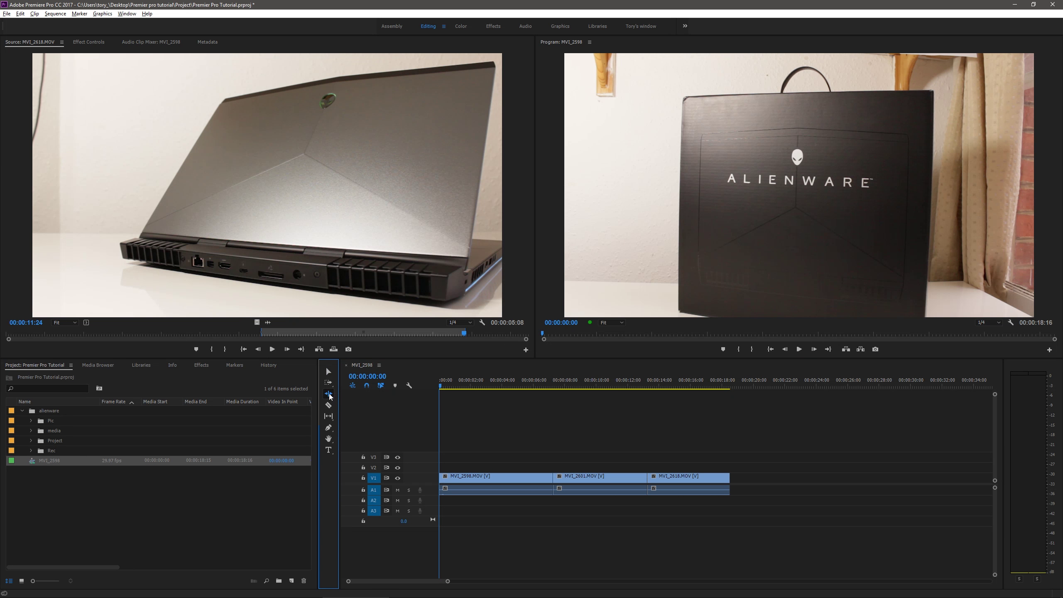
click(560, 479)
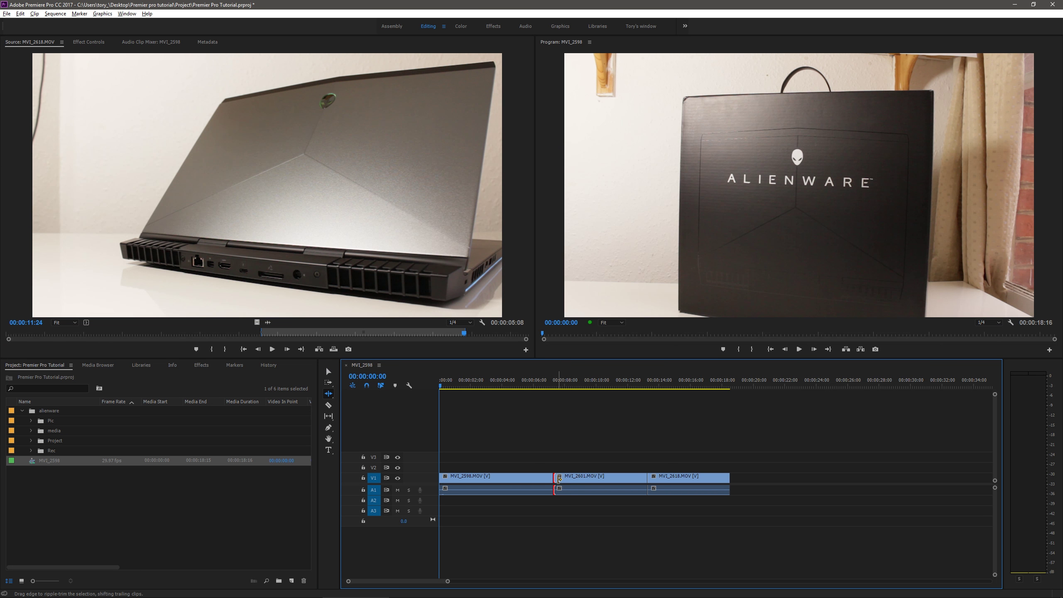
drag(558, 478, 588, 478)
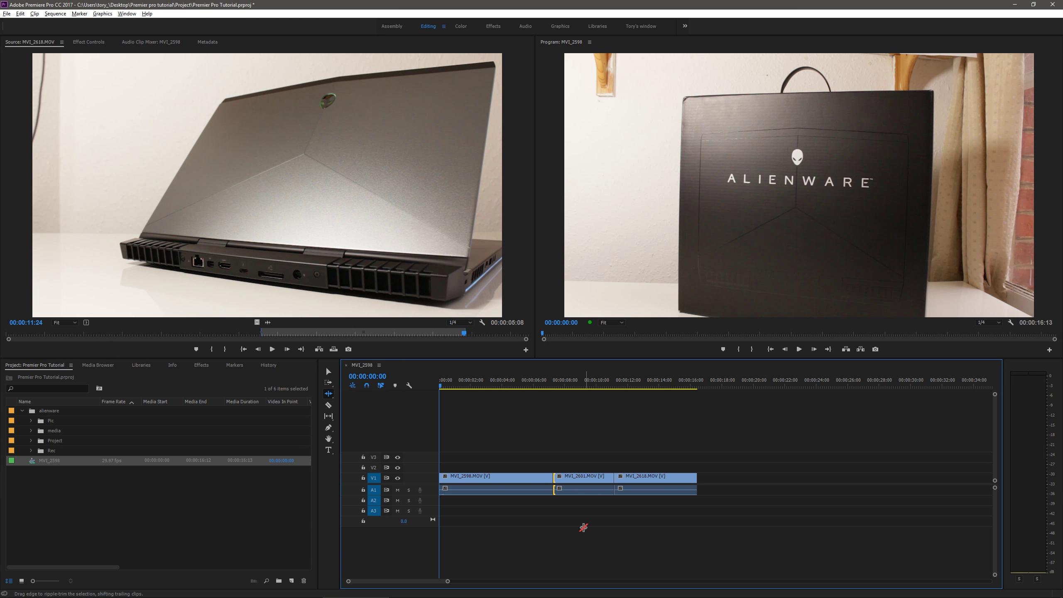
Step: Slip the footage of the MVI_2601.MOV clip within its place on the timeline using the Slip tool
click(328, 405)
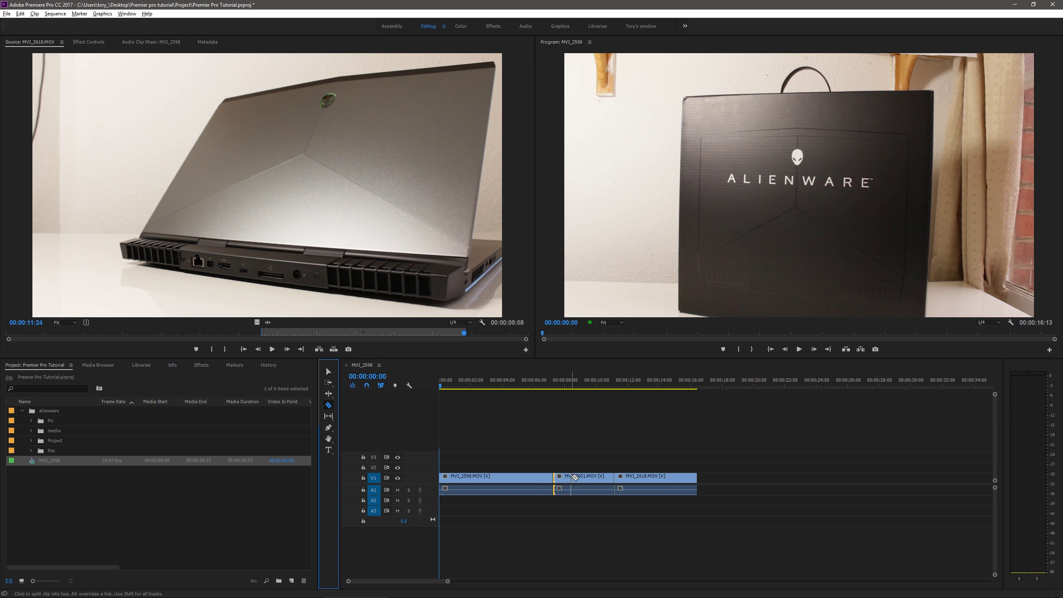
click(329, 416)
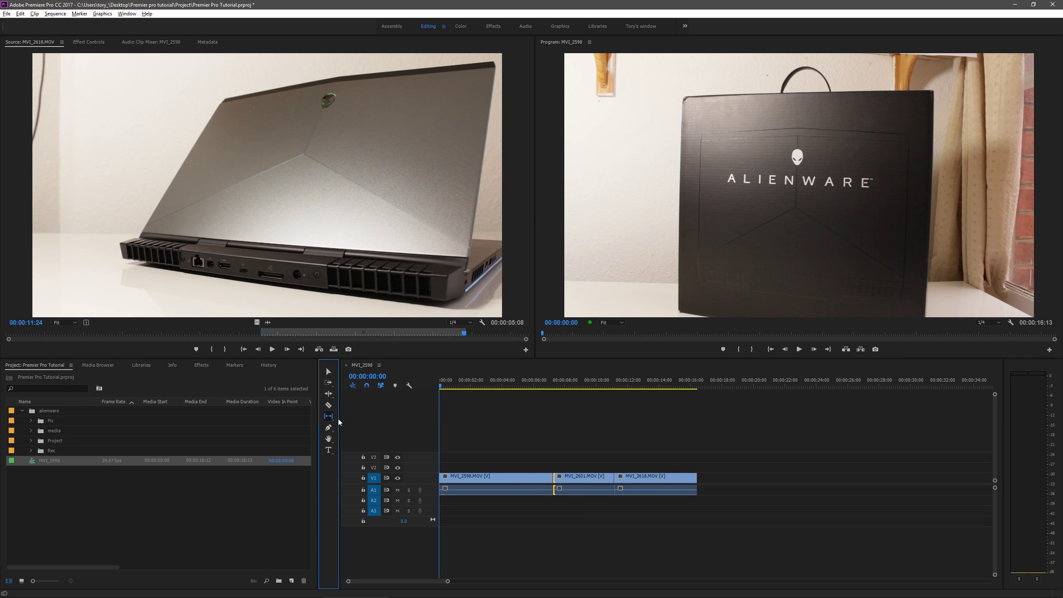
click(586, 478)
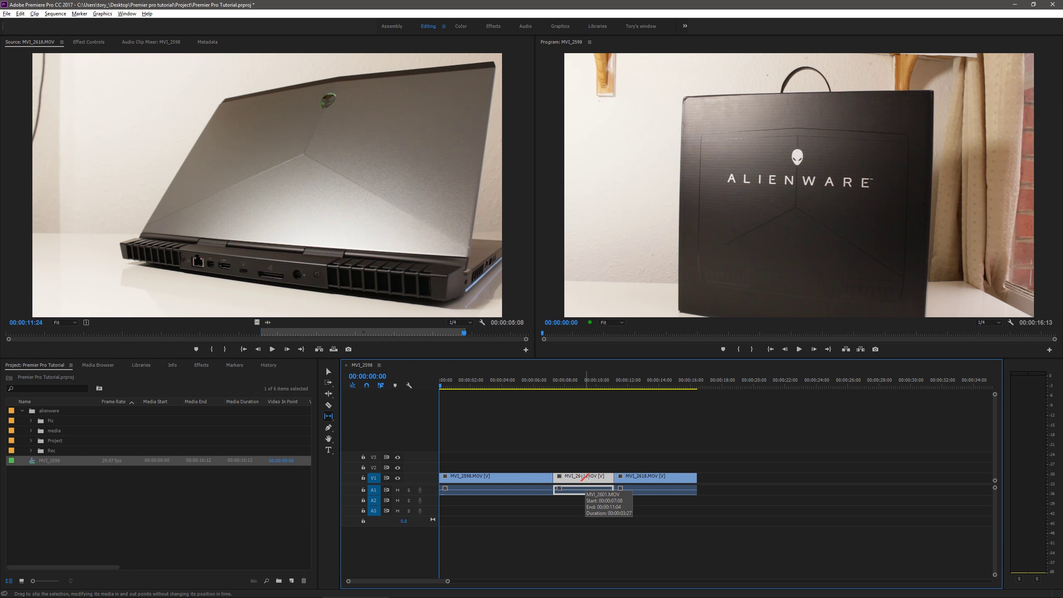
mouse_move(586, 478)
mouse_down()
mouse_move(621, 476)
mouse_move(594, 477)
mouse_up()
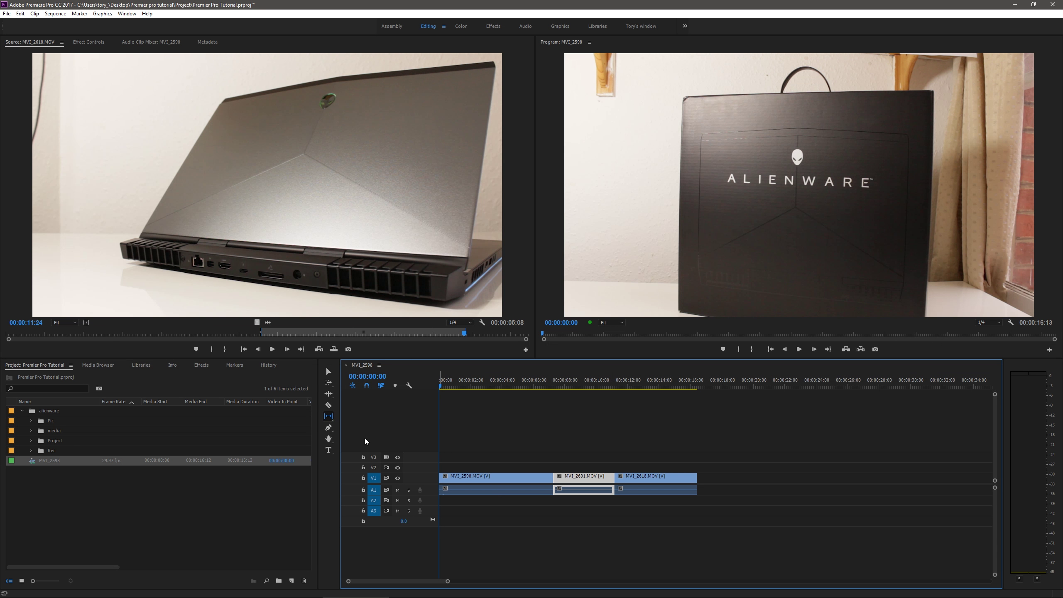
Step: Draw a four-point shape with the Pen tool on the lower-left part of the Alienware box in the Program monitor
click(328, 427)
click(685, 216)
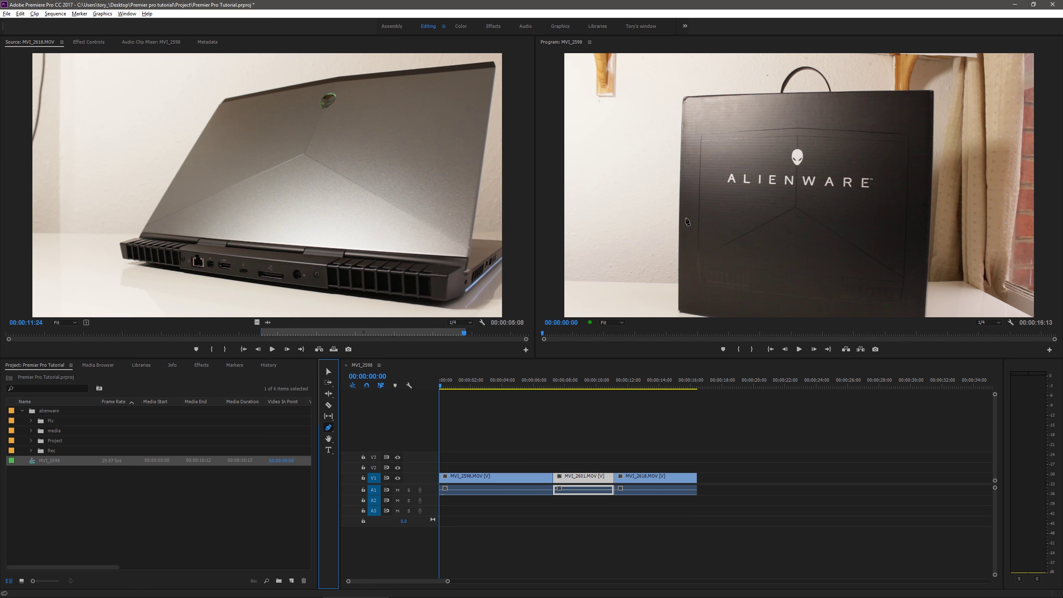
click(685, 240)
click(743, 245)
click(743, 215)
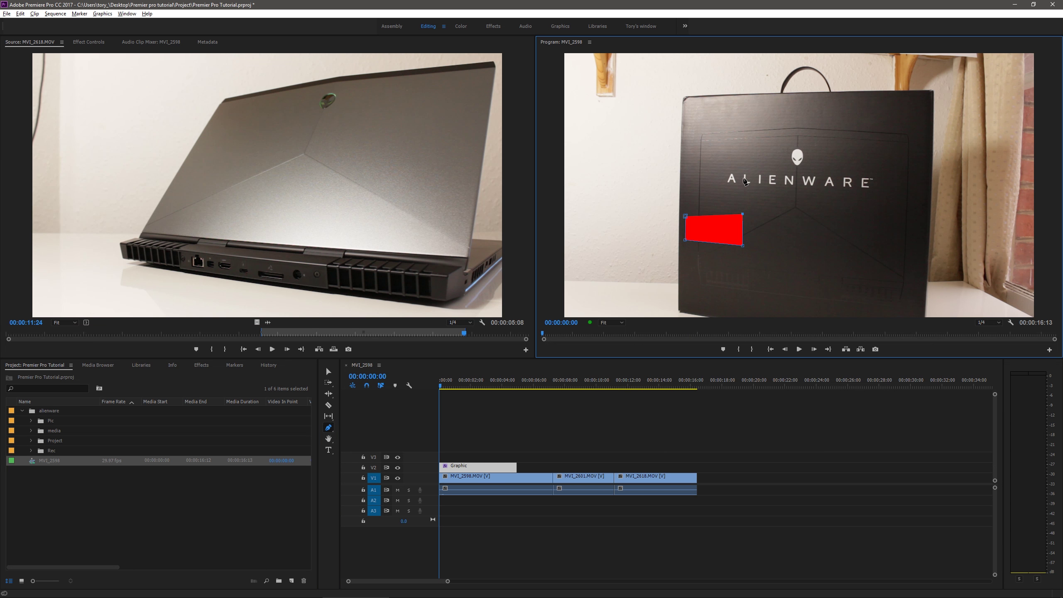
Step: Extend the red shape upward with a fifth point and shift its graphic clip on V2 about 0.7 seconds later
click(692, 177)
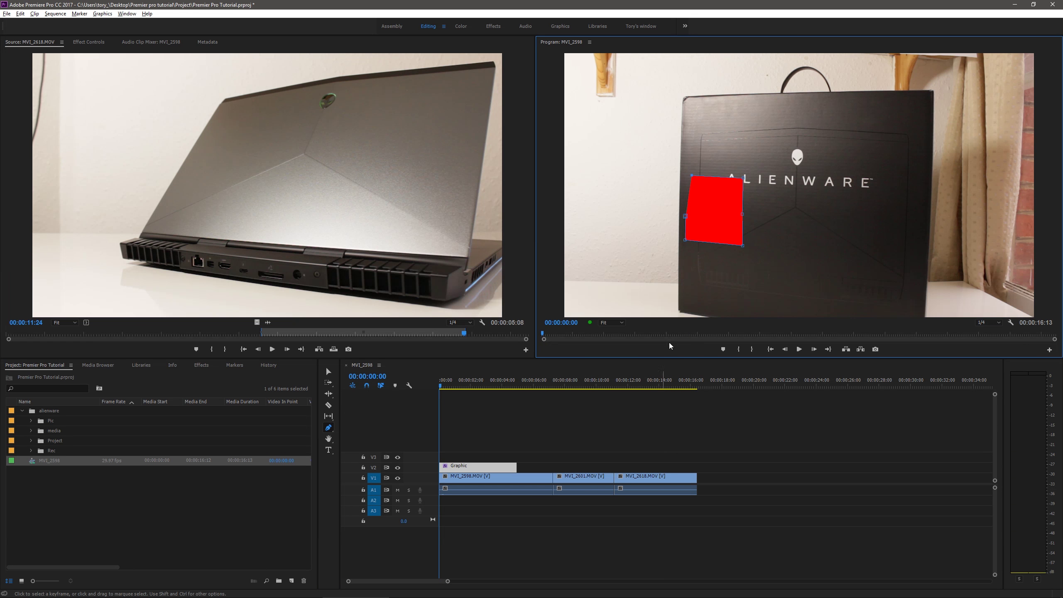
click(329, 371)
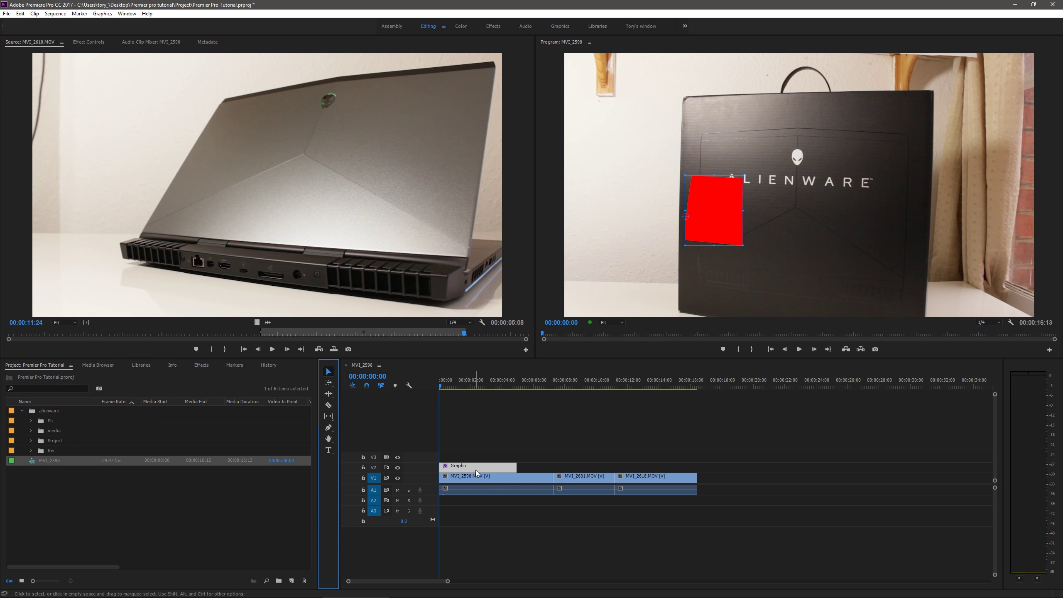
drag(475, 469, 487, 469)
Step: View the available effects and the graphic clip's effect controls, including its motion, opacity and shape appearance settings
click(202, 365)
click(88, 42)
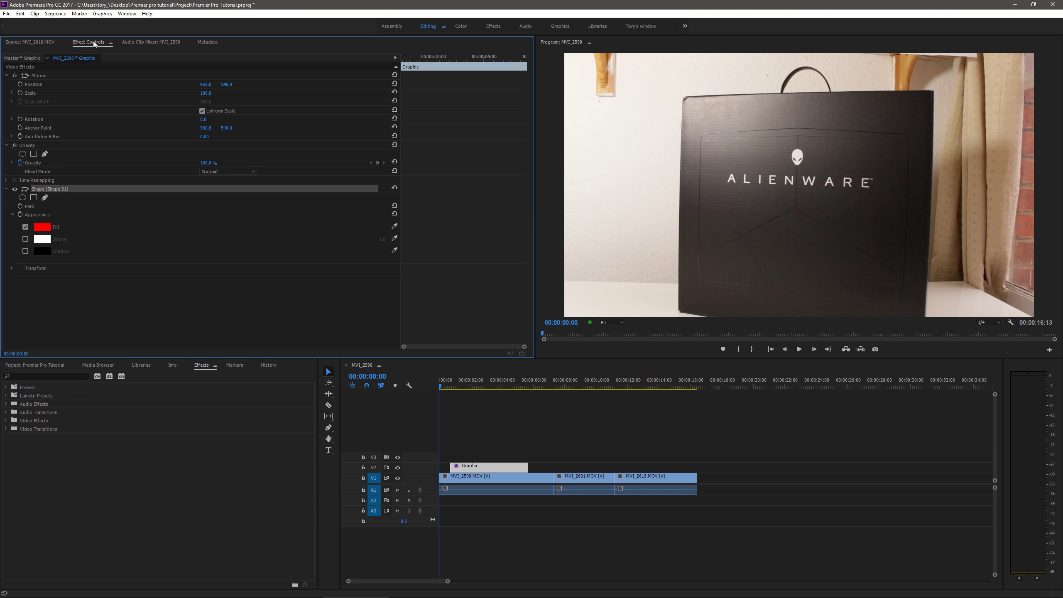
click(520, 372)
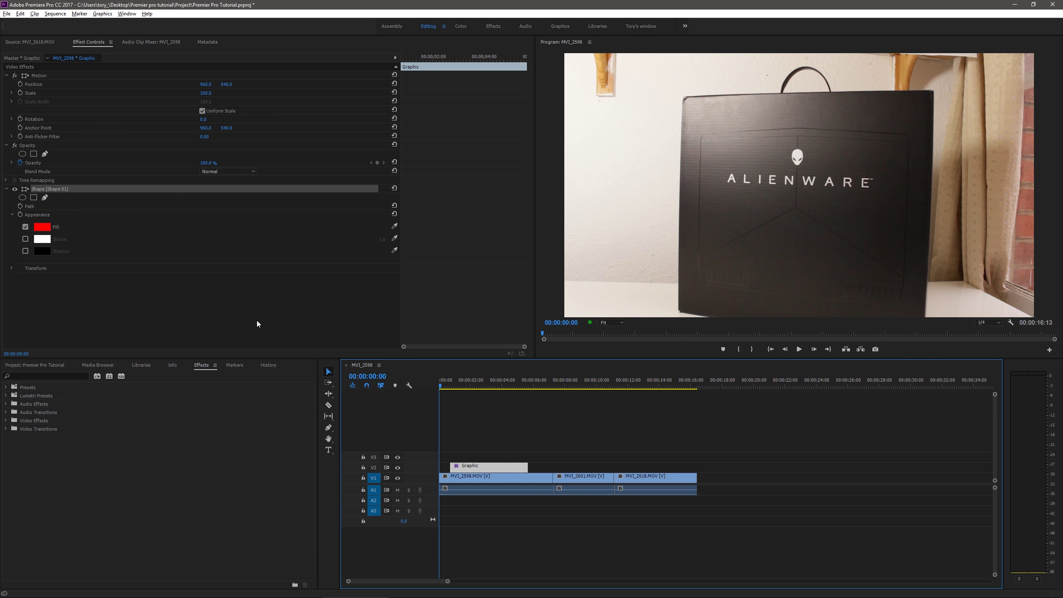
Step: Try the Hand tool on the timeline, zoom the timeline out and in, and select the MVI_2601.MOV clip
click(328, 439)
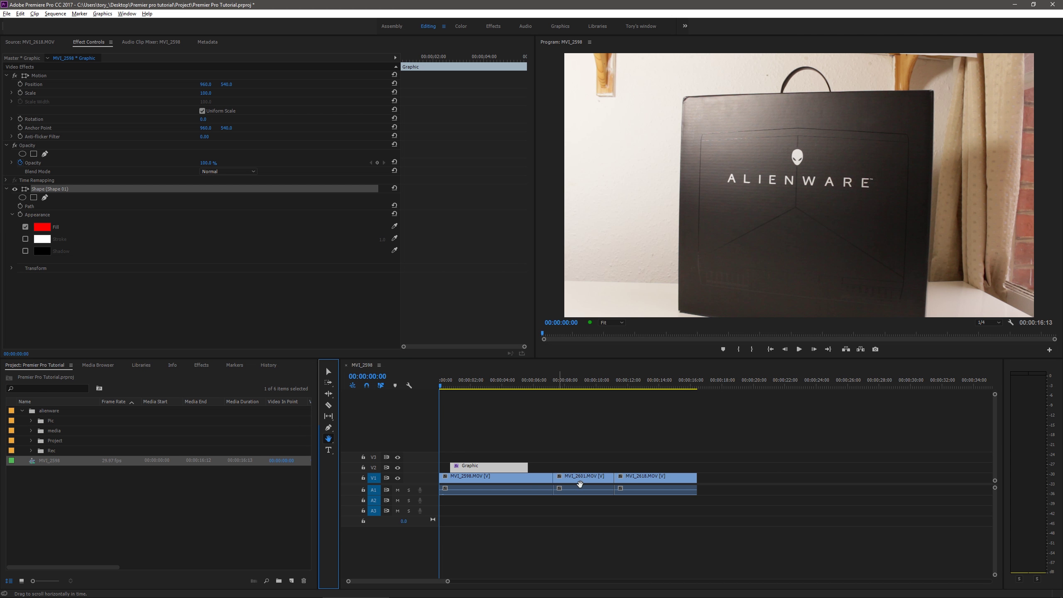
drag(641, 475, 702, 477)
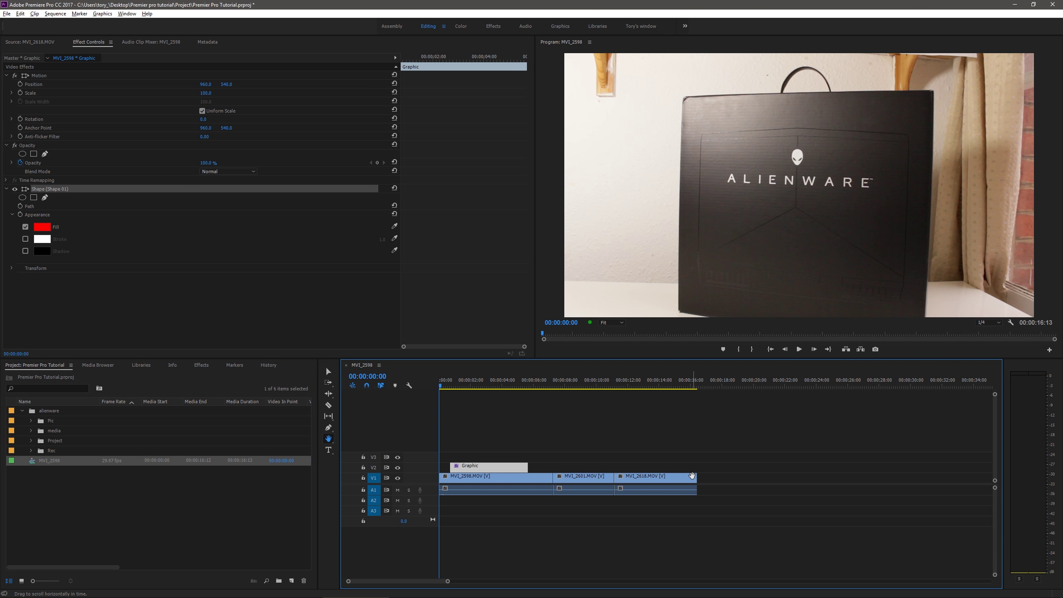
key(minus)
key(minus)
key(minus)
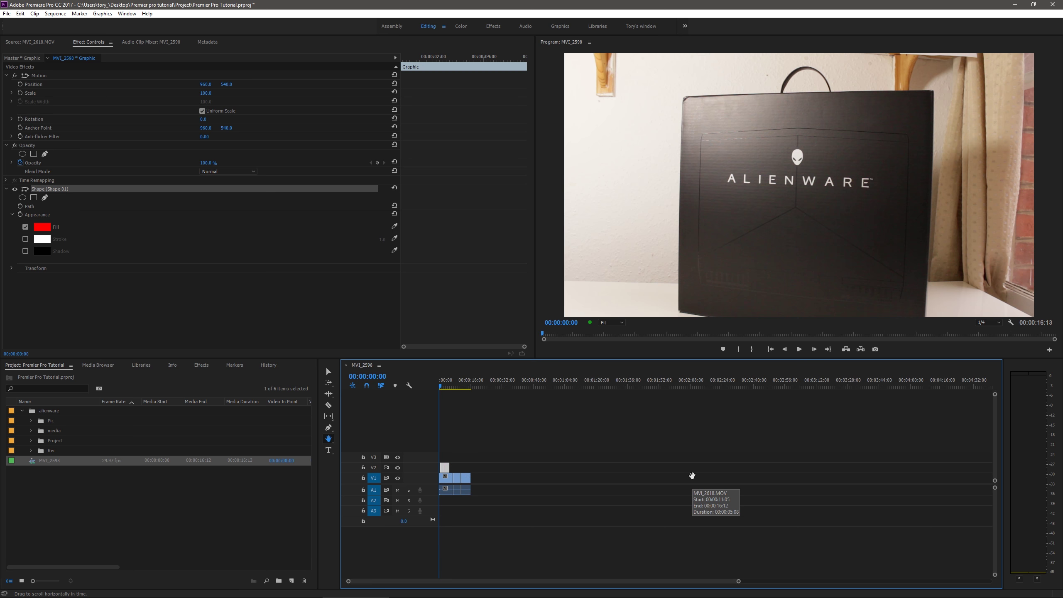
key(equal)
key(equal)
key(equal)
key(equal)
key(minus)
key(minus)
key(minus)
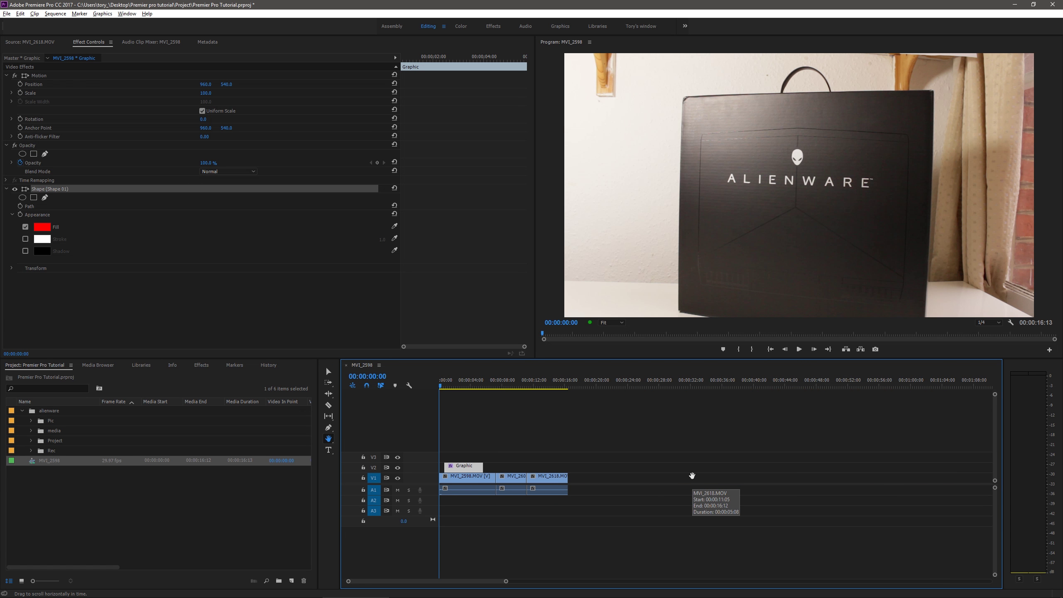
key(v)
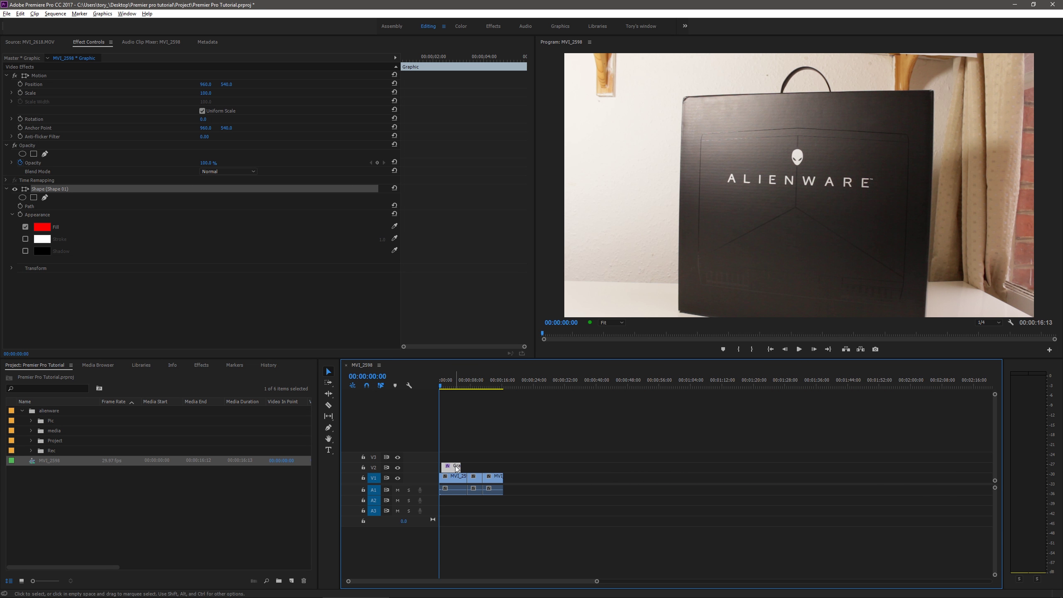
click(474, 482)
click(475, 482)
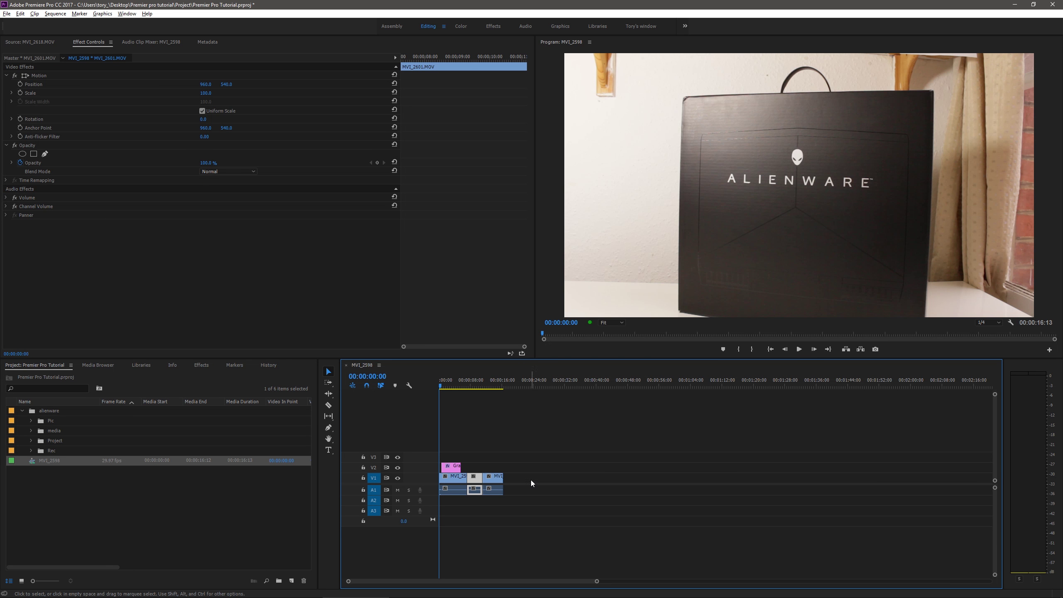
Step: Add a text box reading "Text" over the laptop at 00:00:12:05 and move it toward the middle of the lid
click(328, 450)
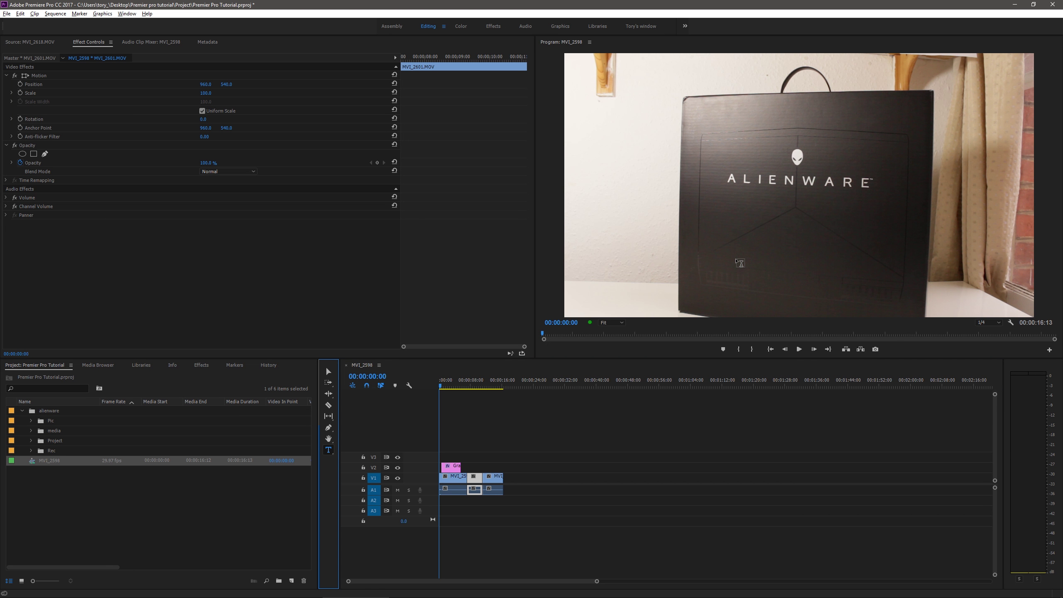
click(487, 389)
key(=)
key(=)
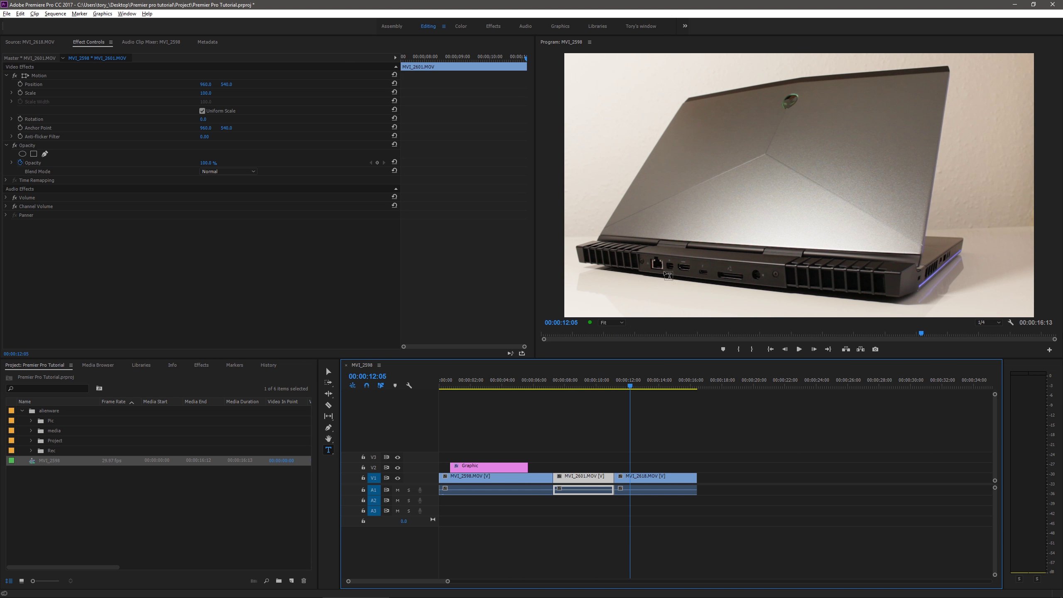
drag(626, 143, 755, 237)
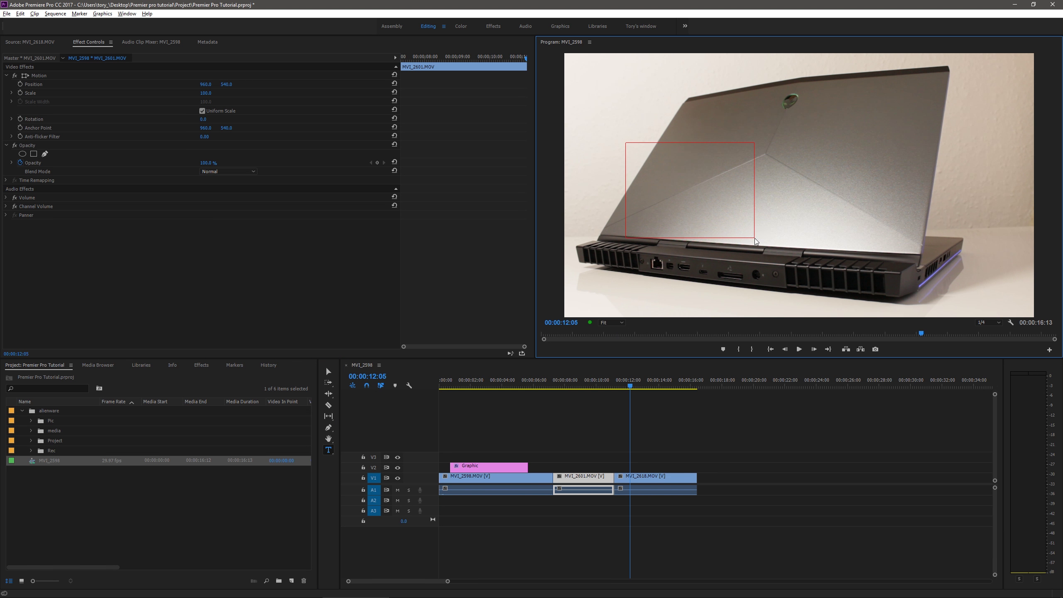
text(Text)
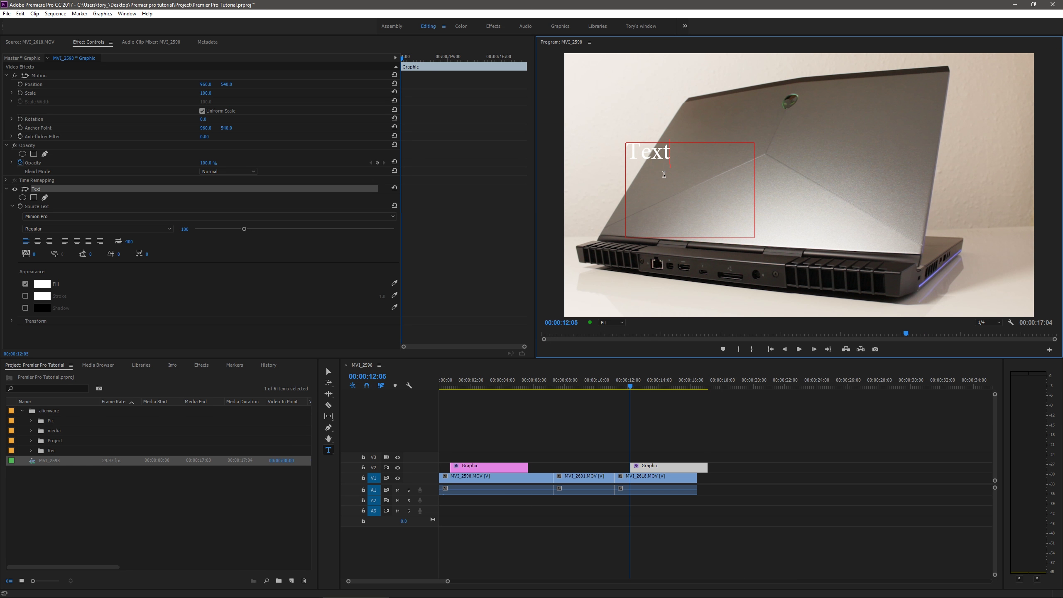
drag(681, 163, 726, 190)
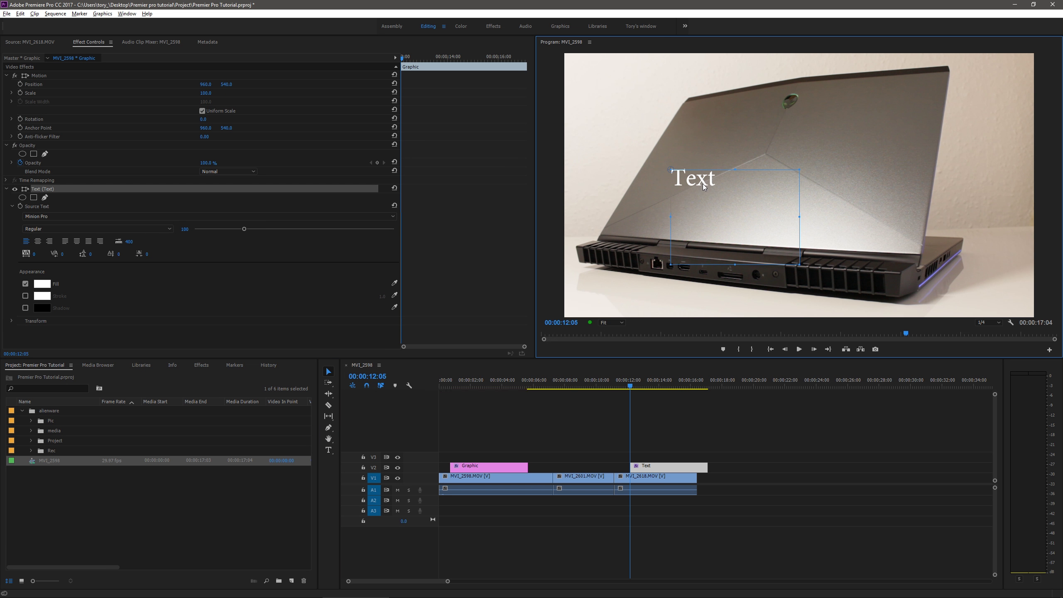
Step: Mark the whole sequence for export with an in point at 00:00:00:00 and an out point at 00:00:16:13
click(638, 386)
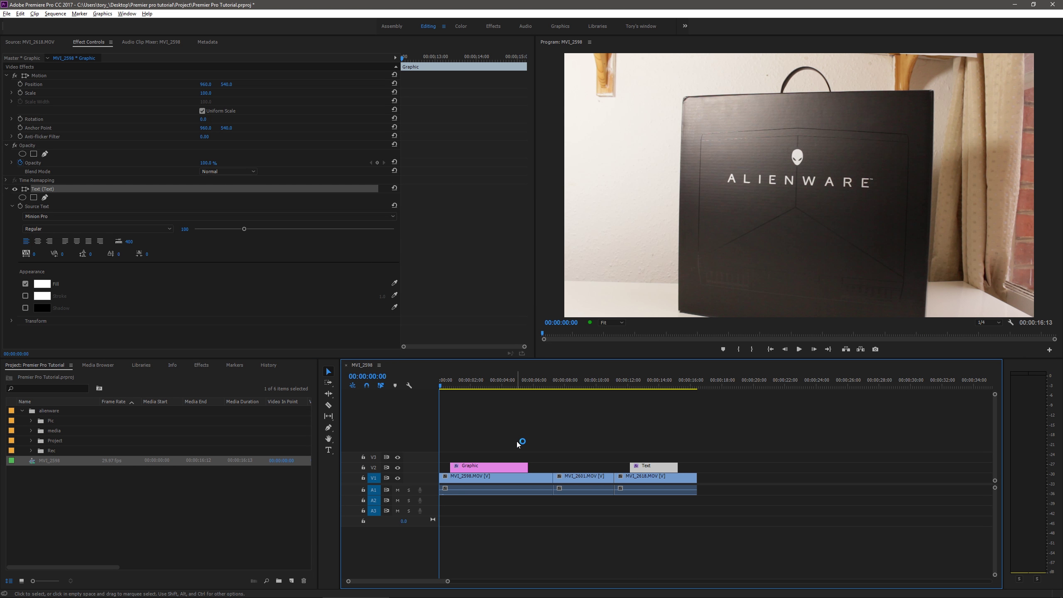
click(448, 385)
drag(450, 388, 410, 393)
key(i)
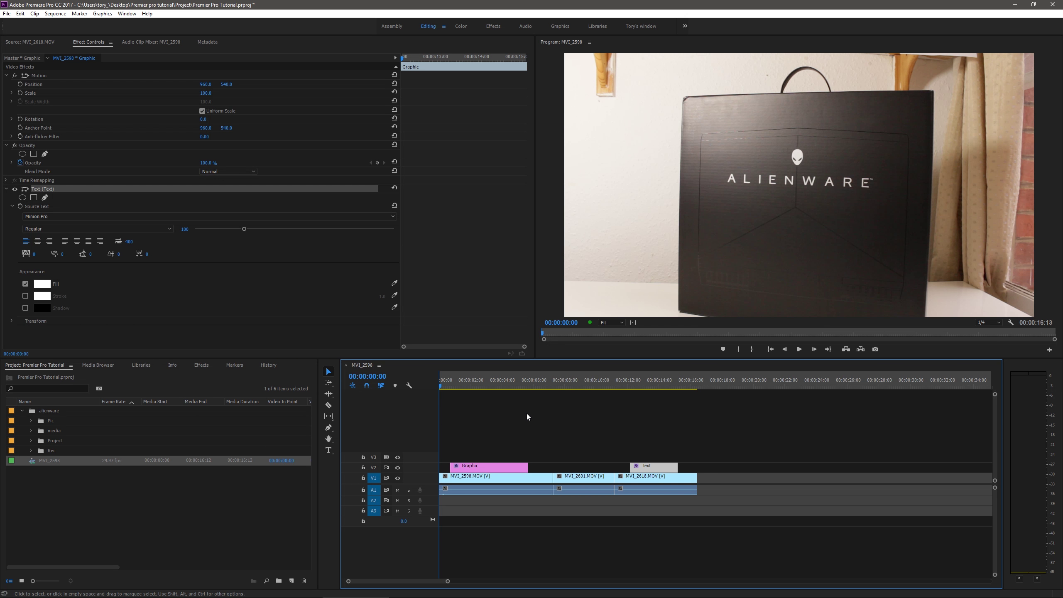
drag(442, 386, 695, 396)
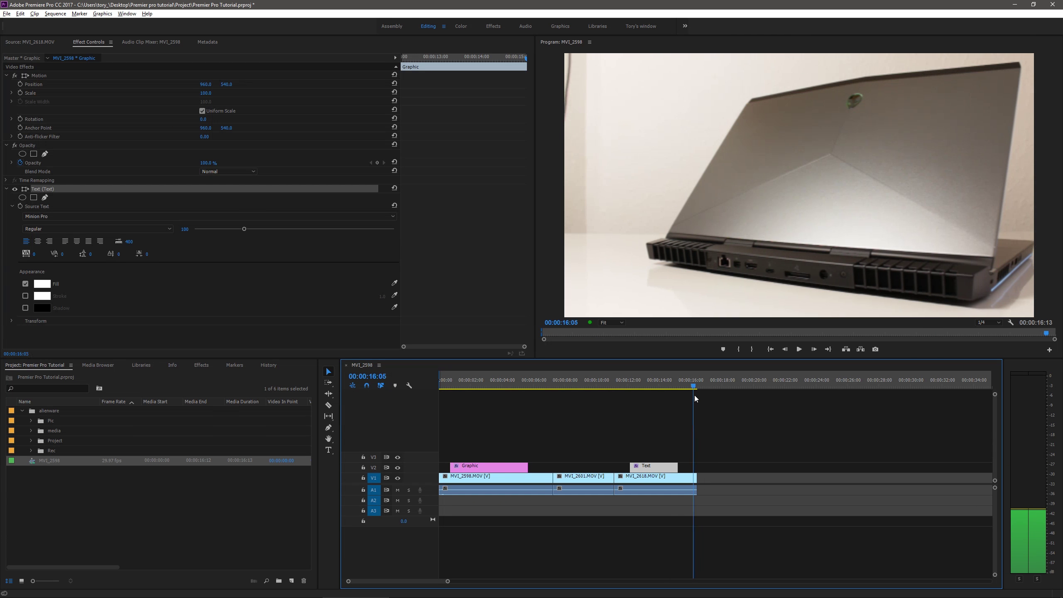
key(o)
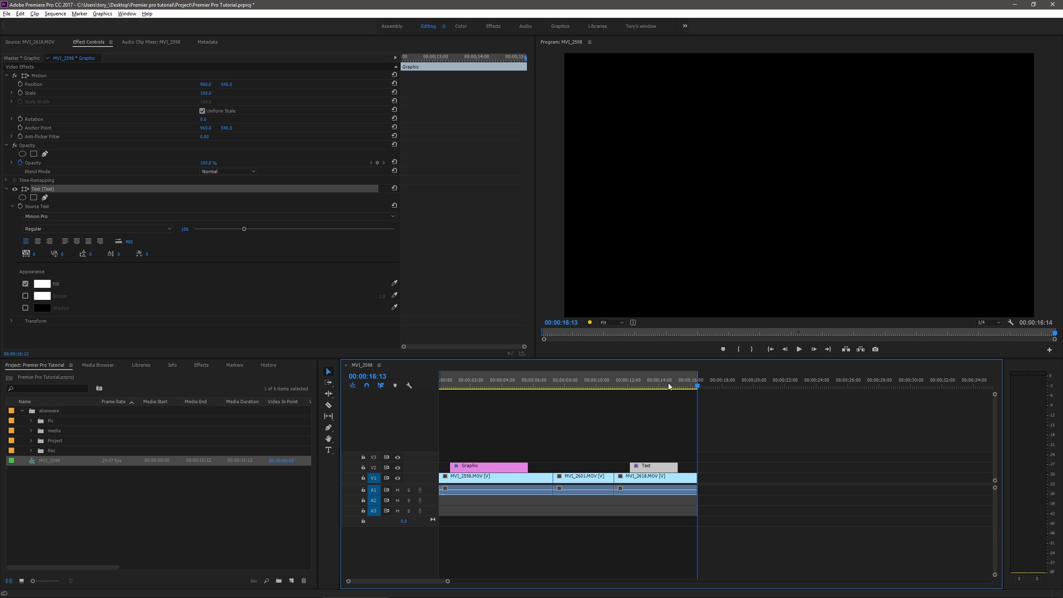
Step: Open the media export settings for the sequence and keep the source range at Sequence In/Out
click(10, 14)
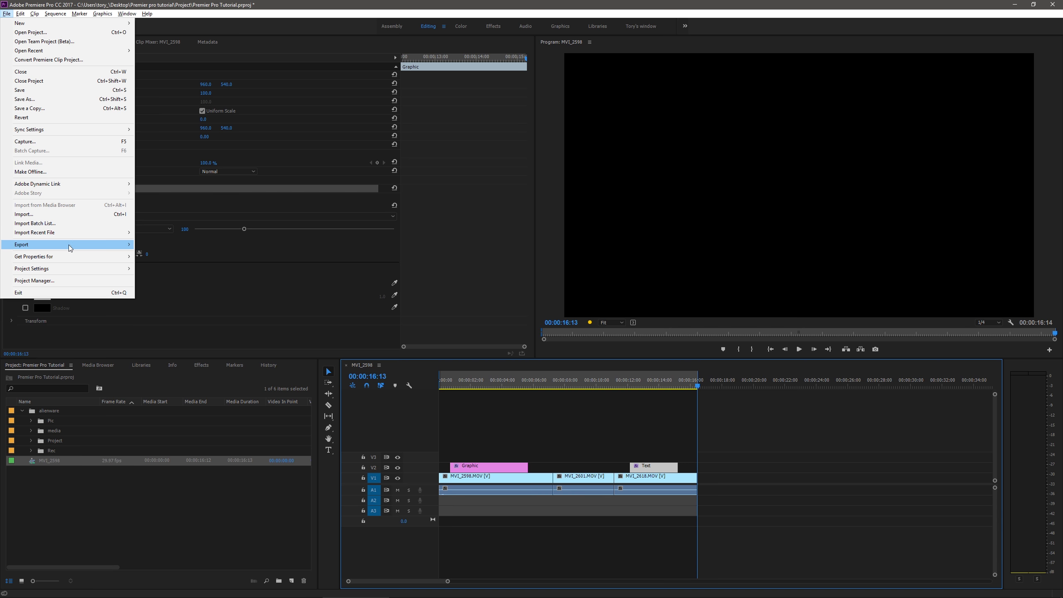
mouse_move(68, 244)
click(170, 246)
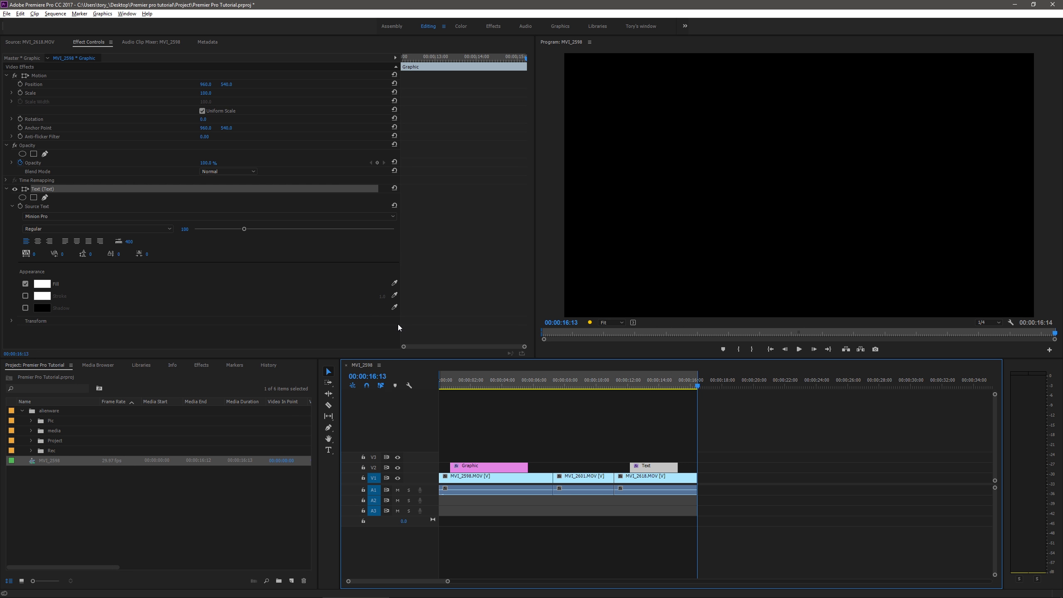
drag(610, 87, 579, 104)
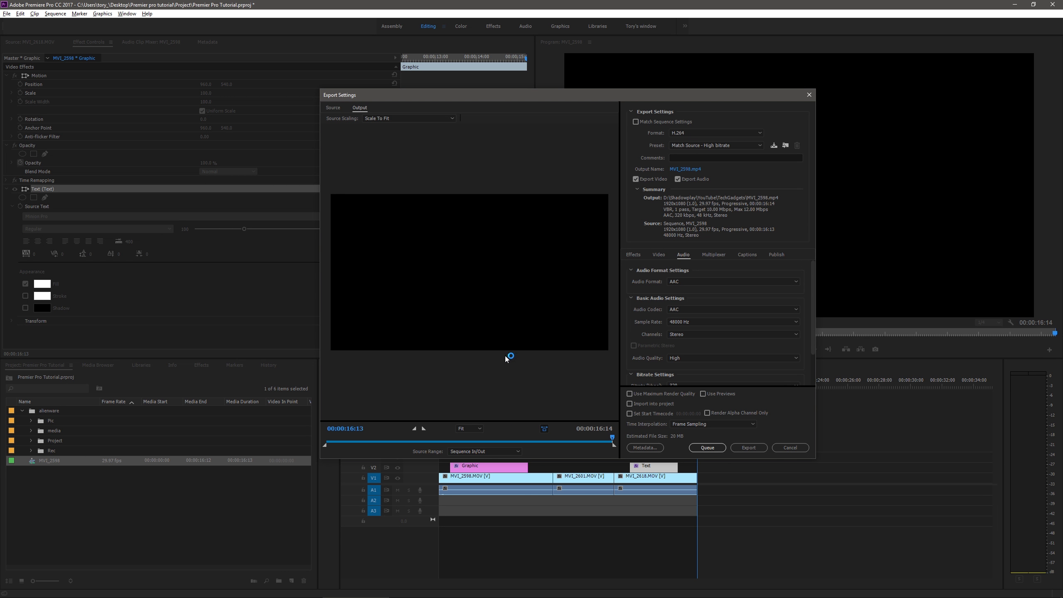
click(507, 452)
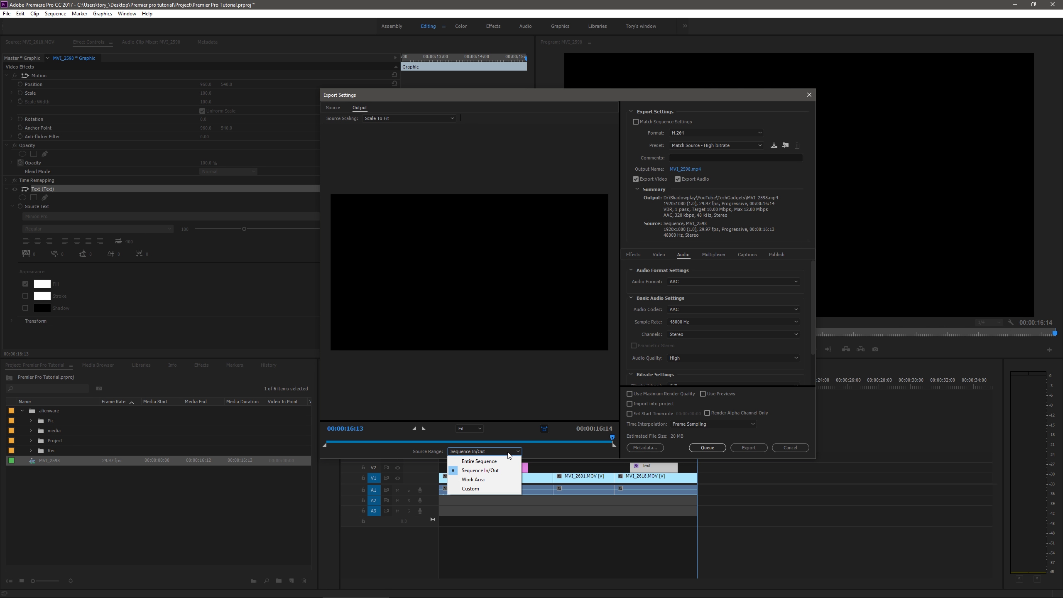
click(507, 453)
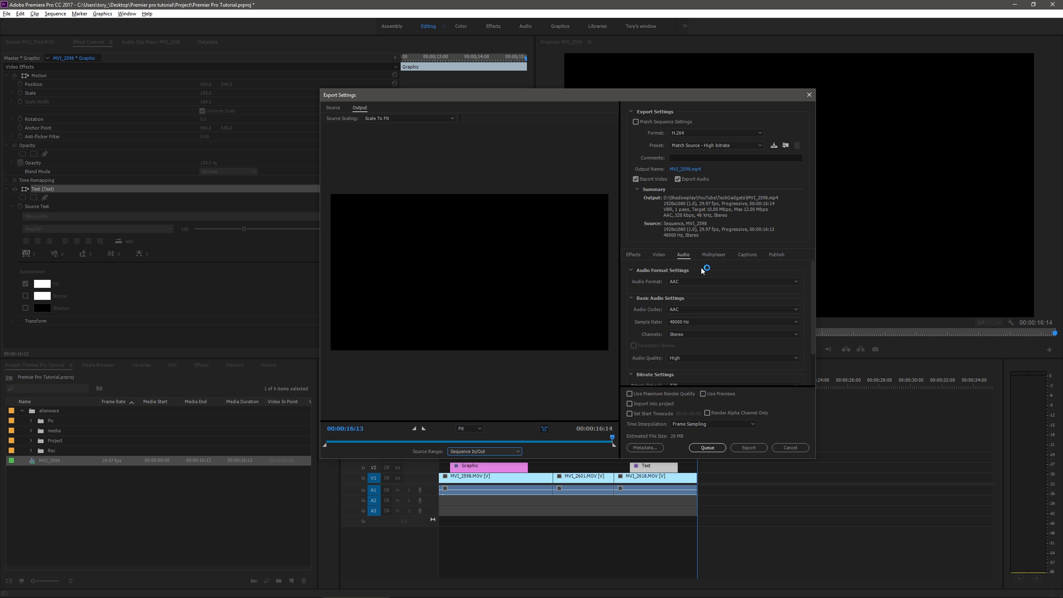
Step: Keep the export format at H.264 and choose the YouTube 1080p HD preset
click(735, 134)
click(735, 133)
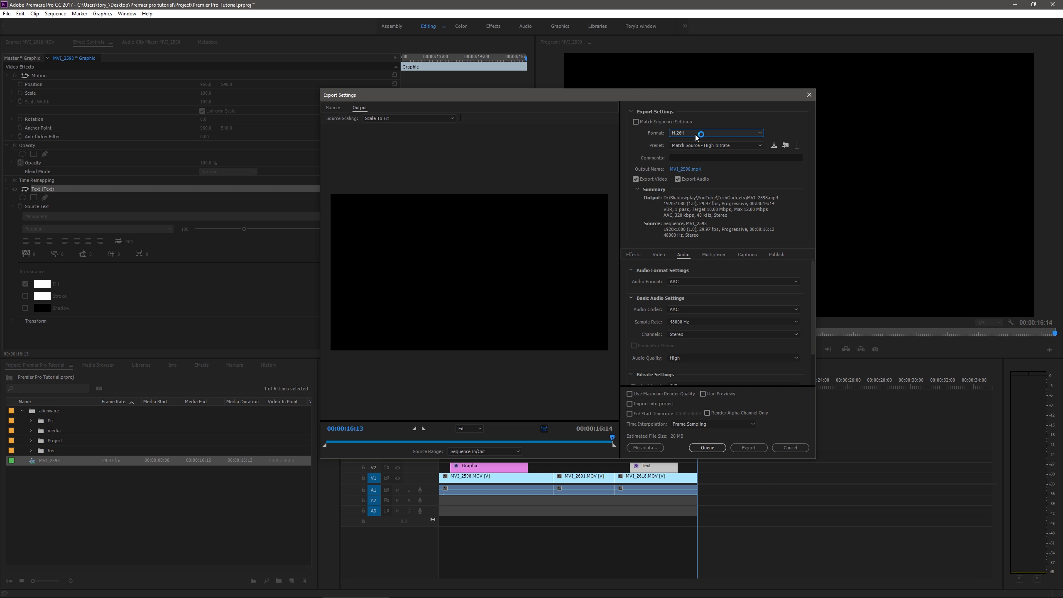
click(747, 146)
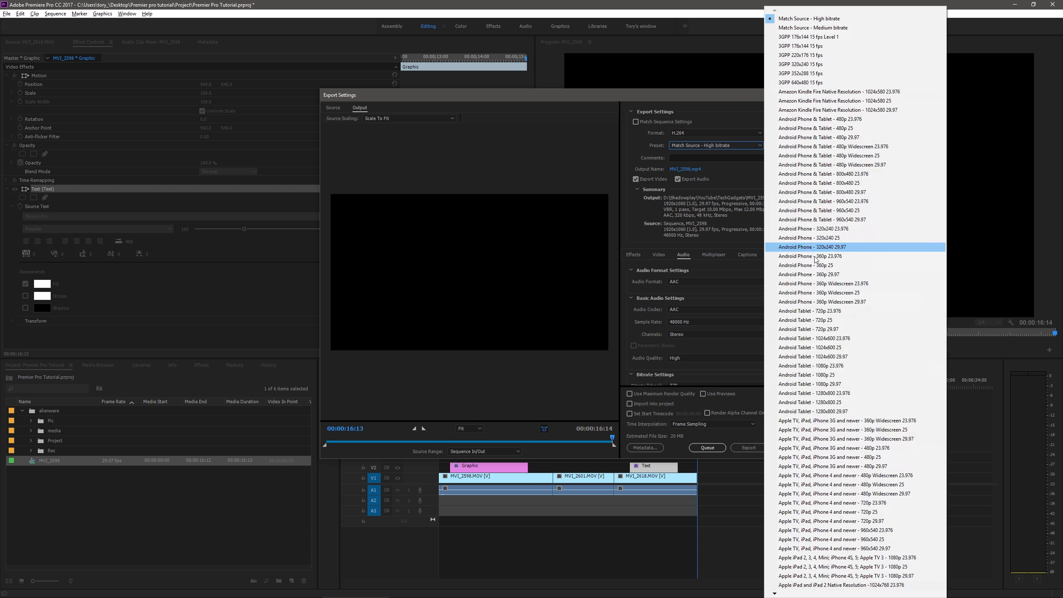
key(y)
key(y)
key(y)
key(y)
key(y)
key(y)
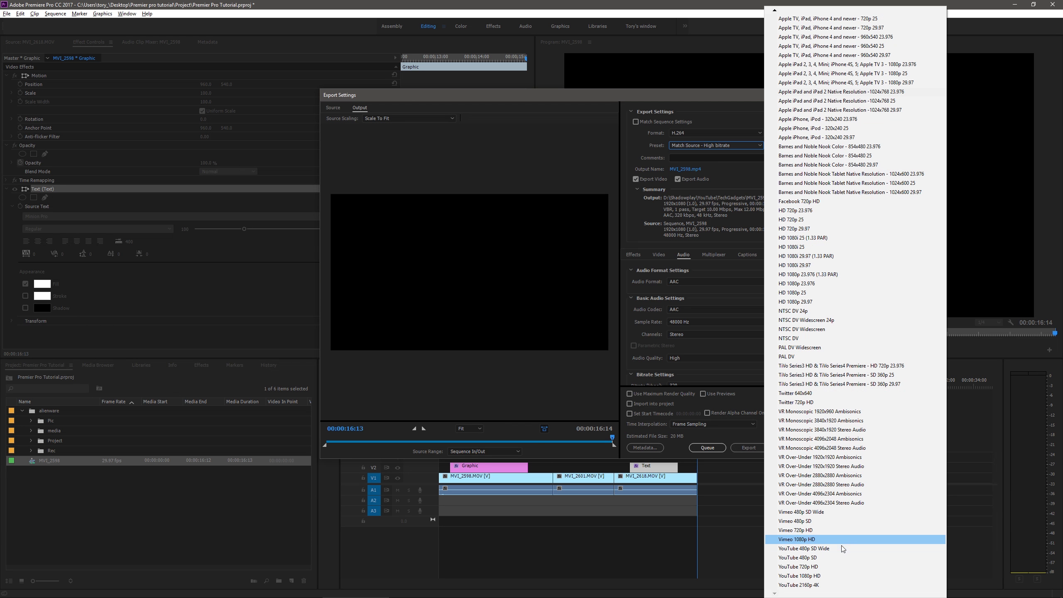
click(839, 576)
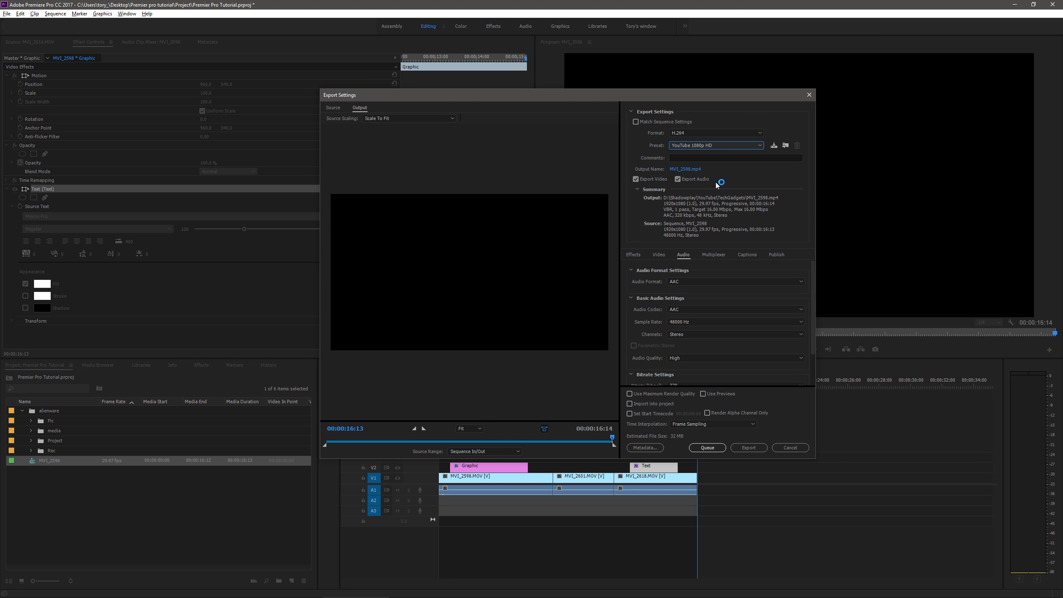
Step: Name the exported video file "What to look for" in the TechGadgets folder
click(686, 169)
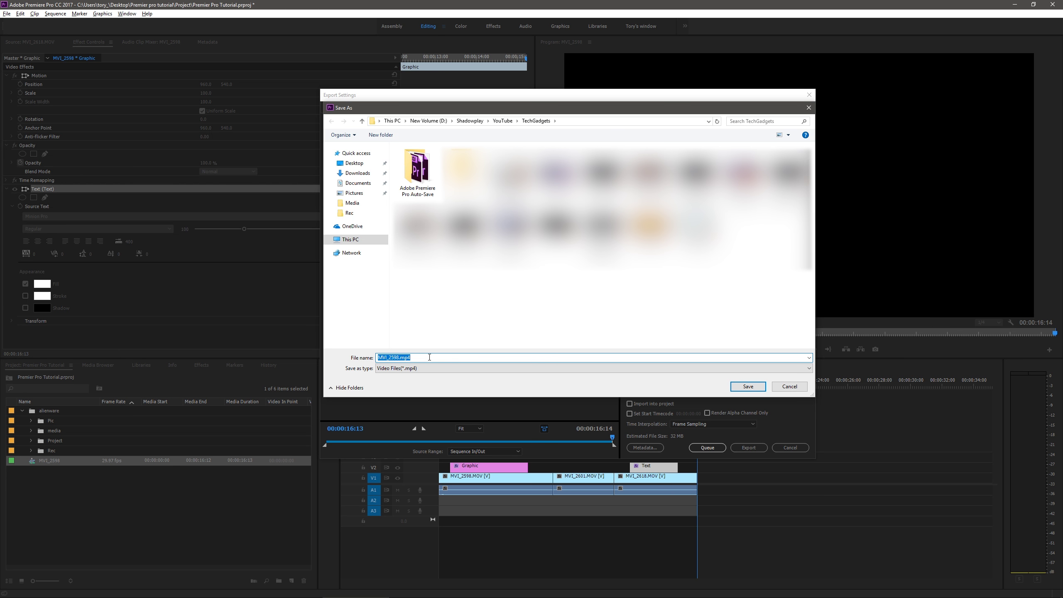
text(What to look for)
click(748, 387)
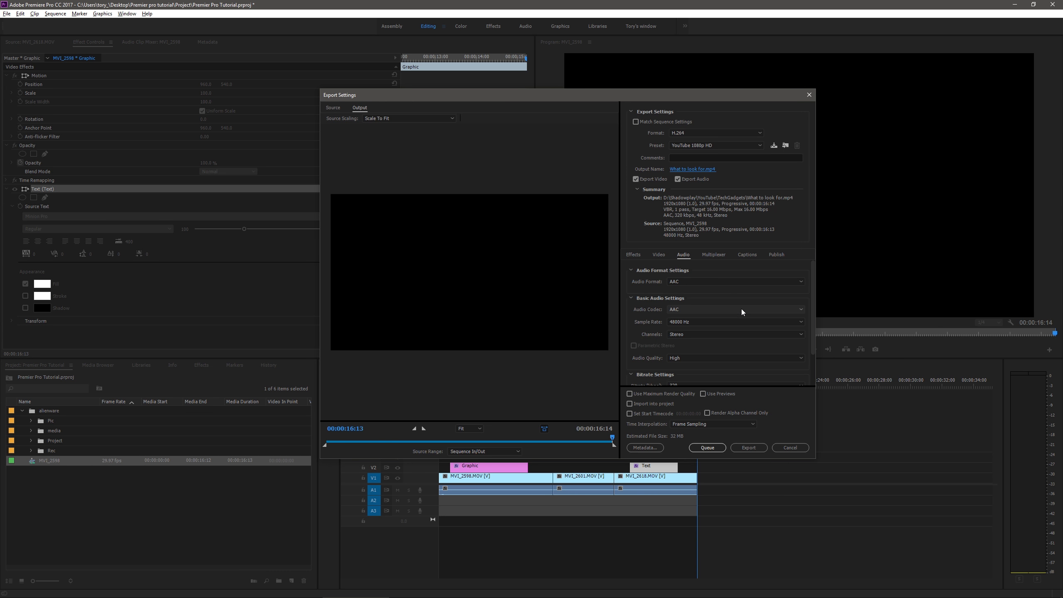
Step: Raise the video export's target bitrate to about 18 Mbps and the maximum bitrate to about 20 Mbps
click(659, 255)
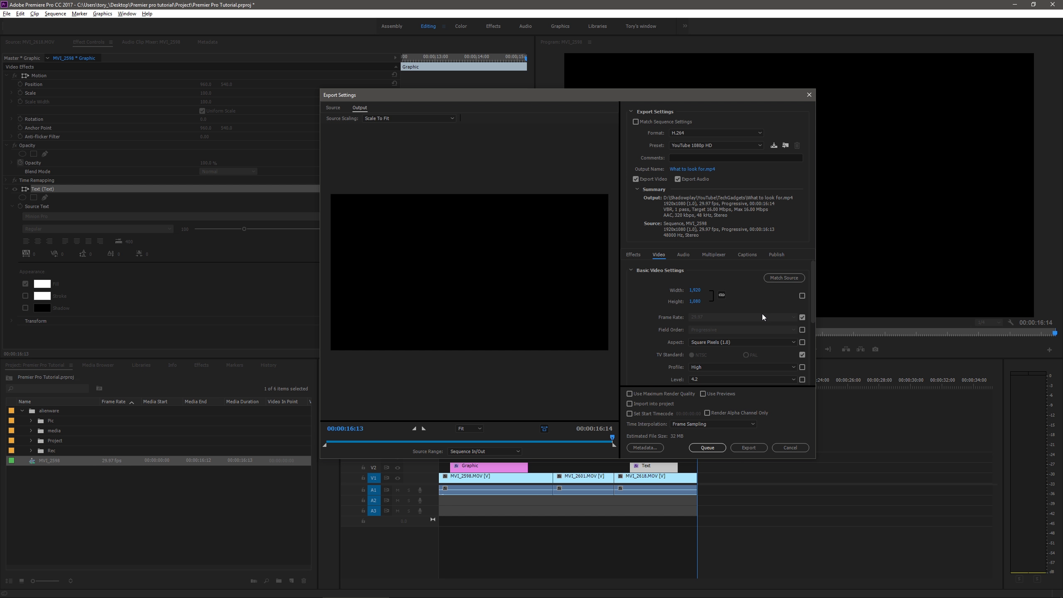
scroll(762, 314, down, 2)
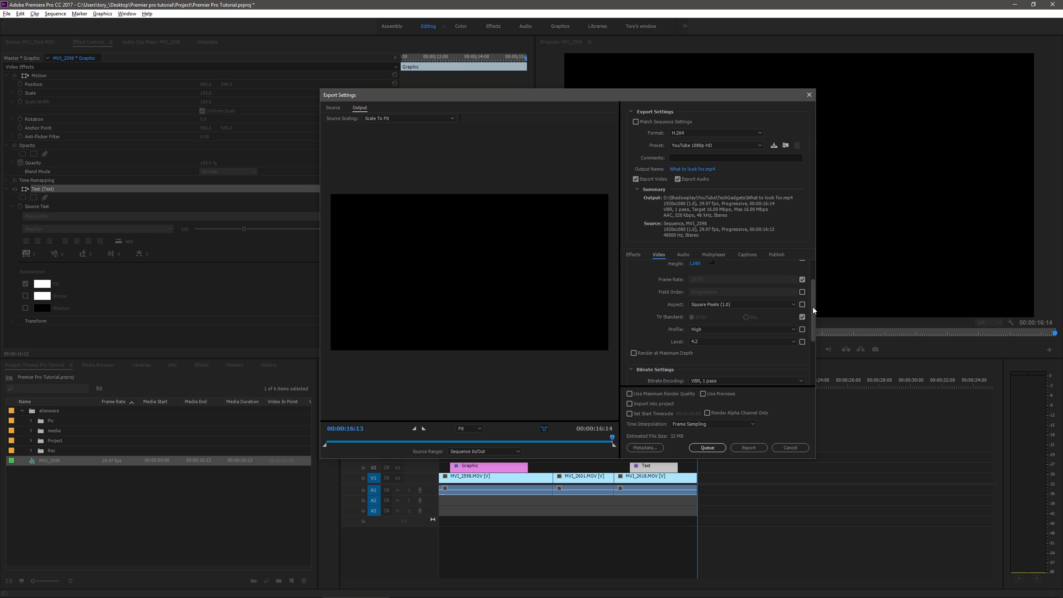
drag(813, 307, 811, 350)
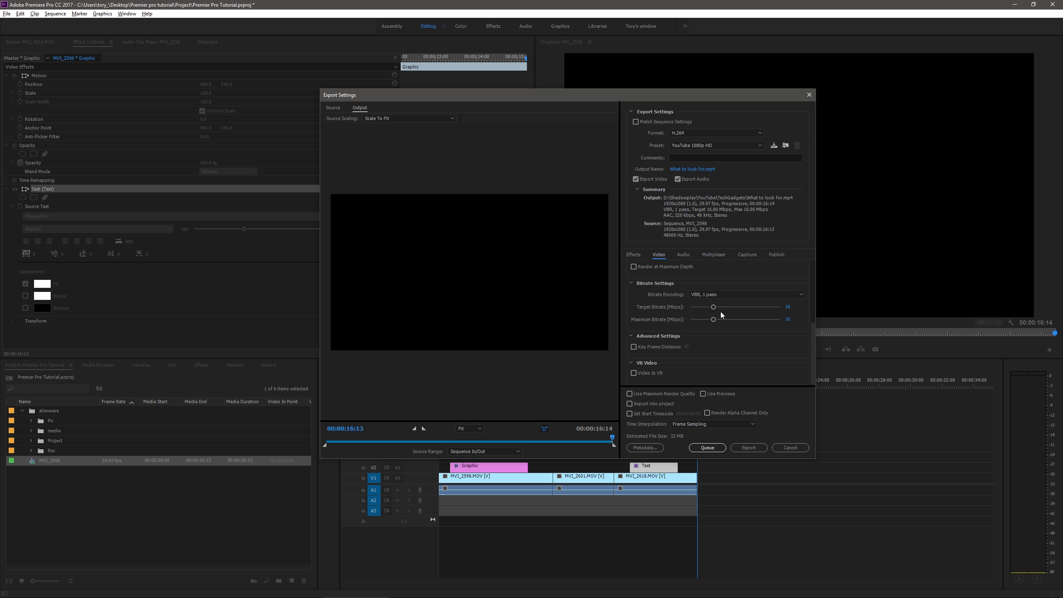
drag(713, 307, 719, 320)
Step: Review the audio export settings, including the codec, sample rate, channels, quality and bitrate
click(683, 254)
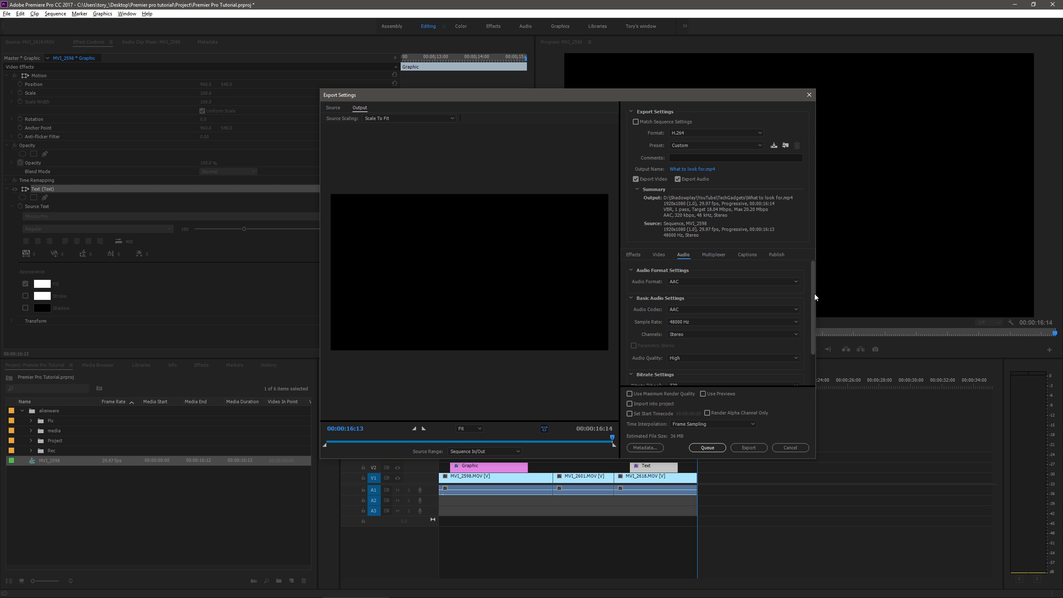
drag(812, 292, 811, 322)
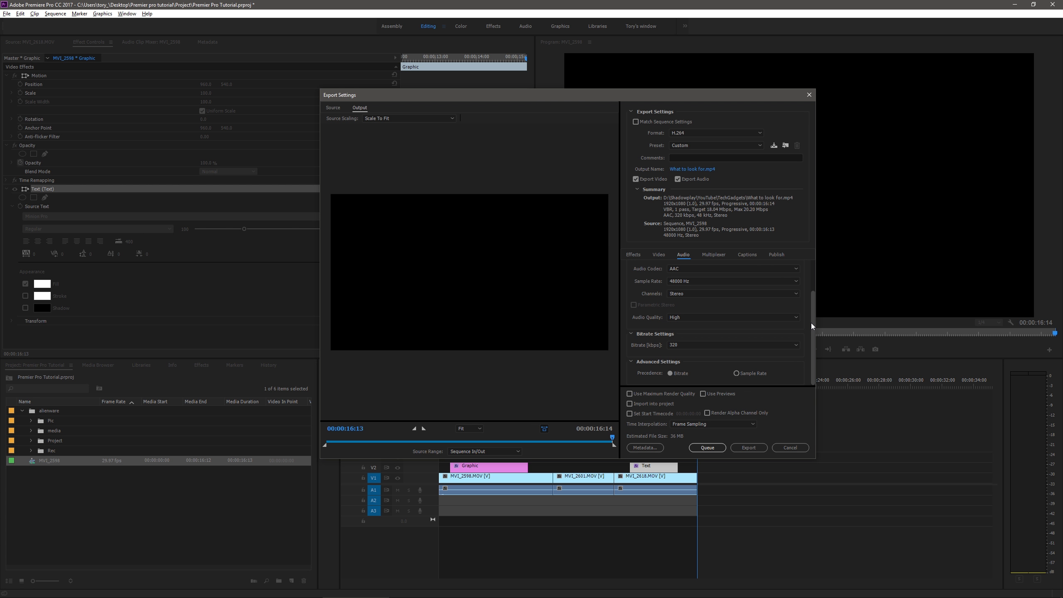
Step: Review the remaining export settings for multiplexer, captions, publishing and effects, through the end of the effects options
click(723, 253)
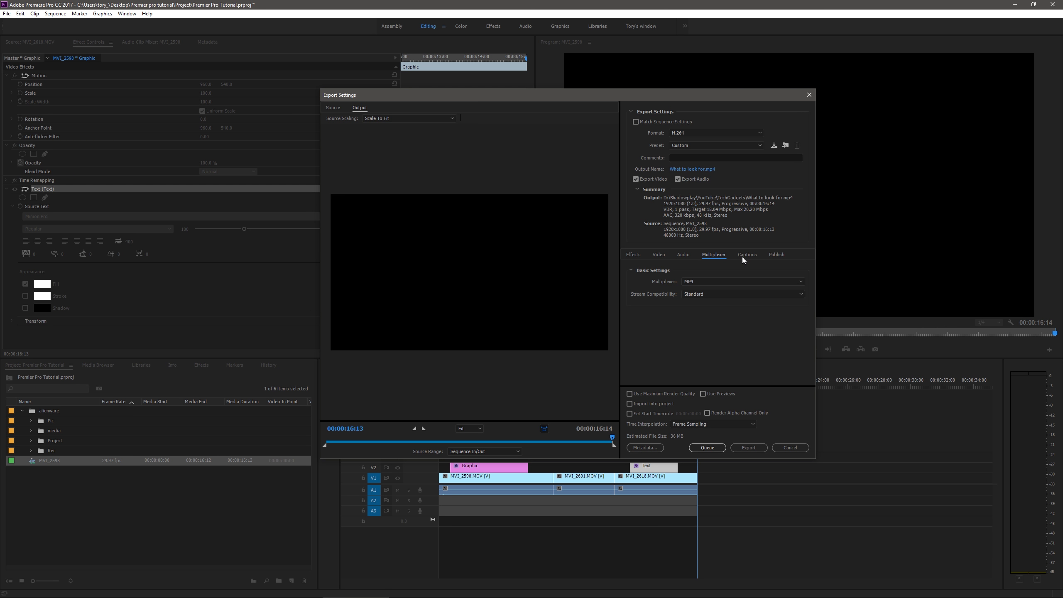
click(745, 256)
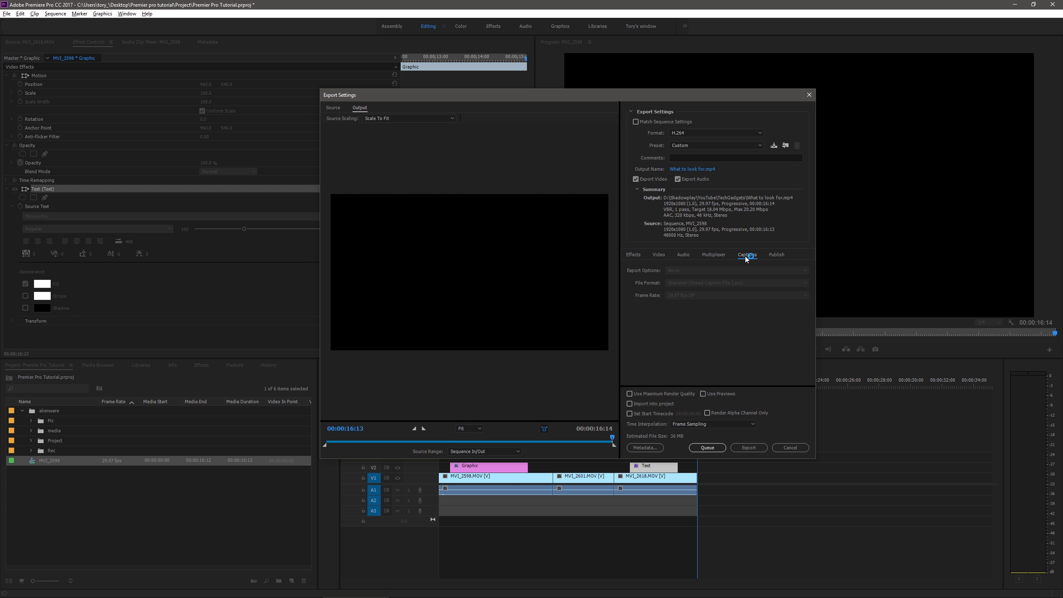
click(776, 256)
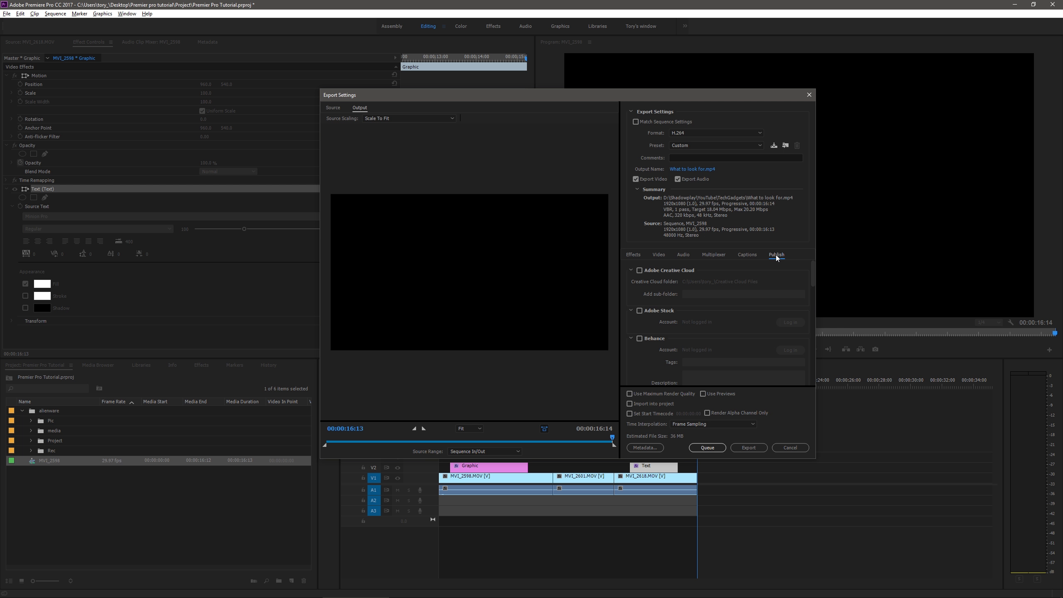
click(631, 256)
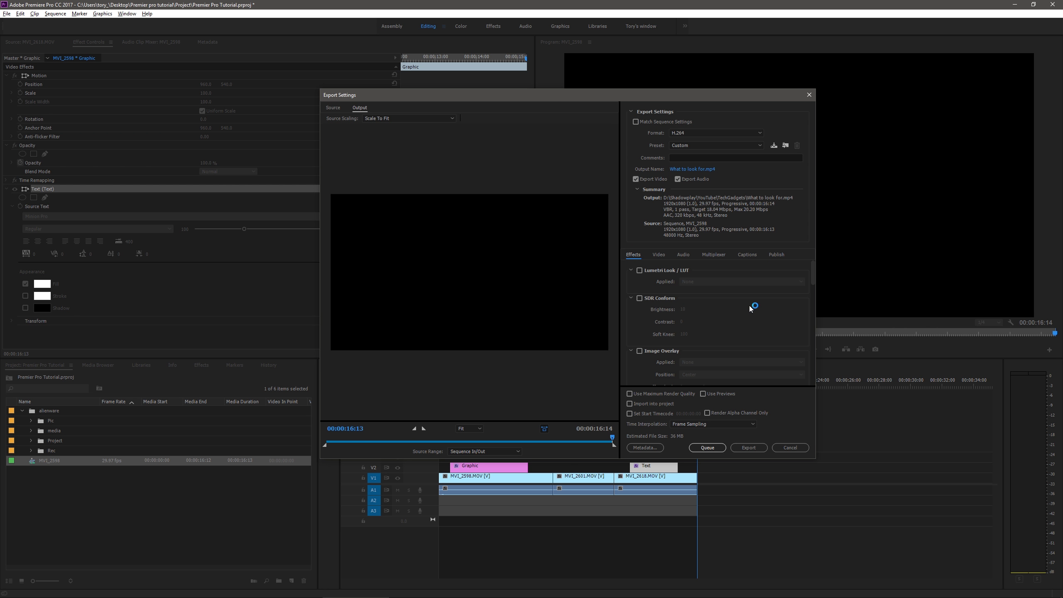
scroll(737, 331, down, 2)
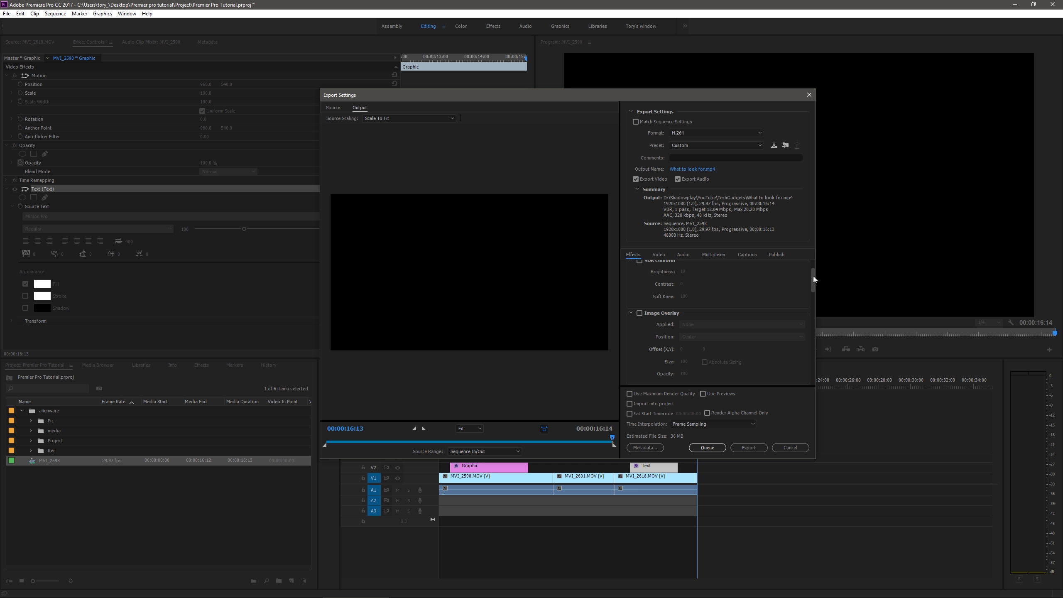
scroll(811, 288, up, 2)
drag(812, 282, 810, 383)
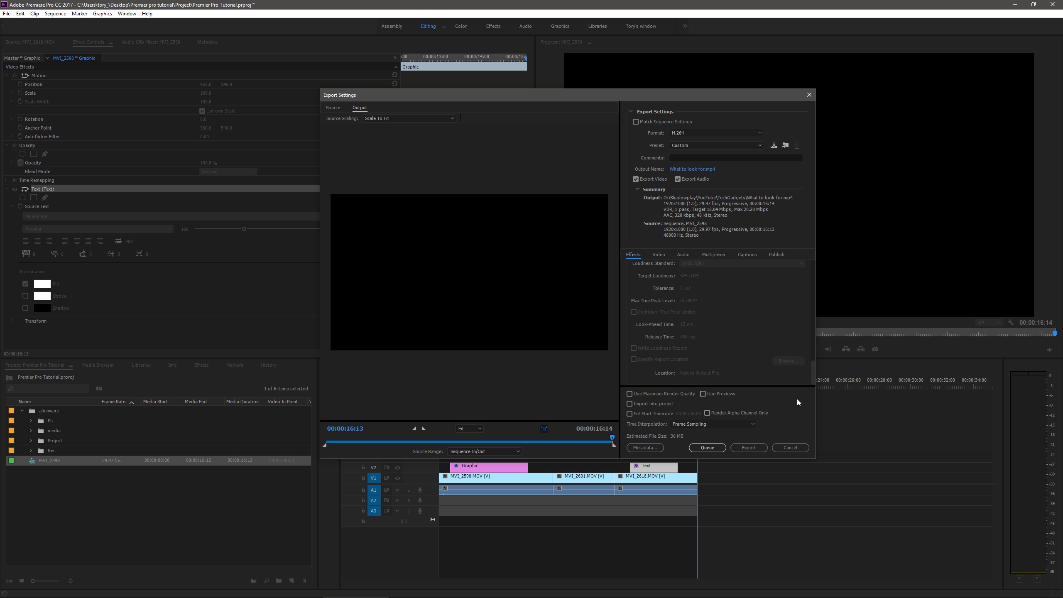
Step: Export the marked sequence as "What to look for.mp4" with the current H.264 settings
click(748, 448)
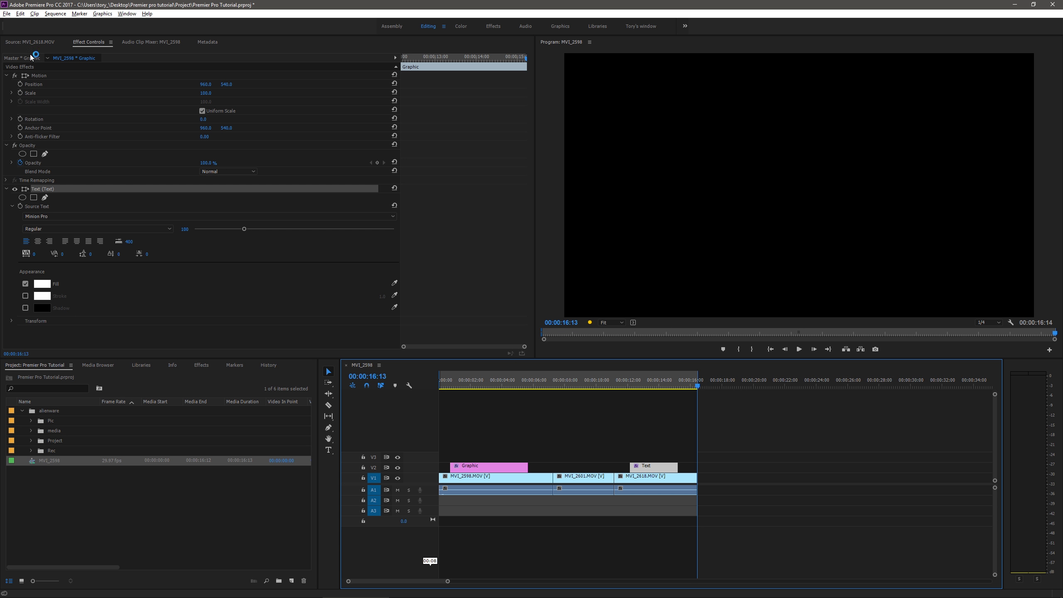
Step: Close the Premier Pro Tutorial project and save its changes
click(7, 14)
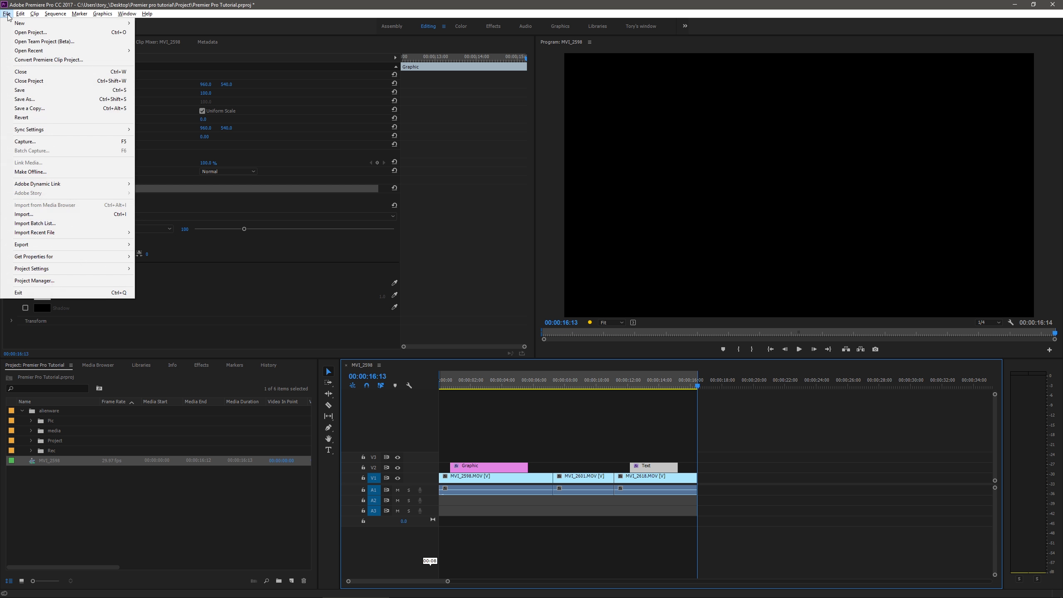
click(43, 82)
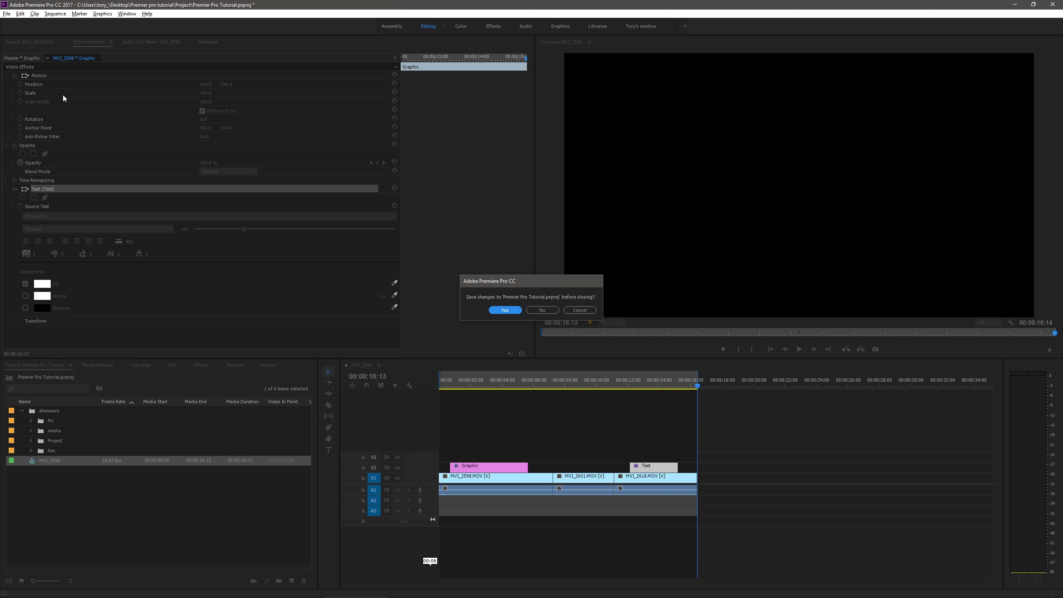
click(506, 310)
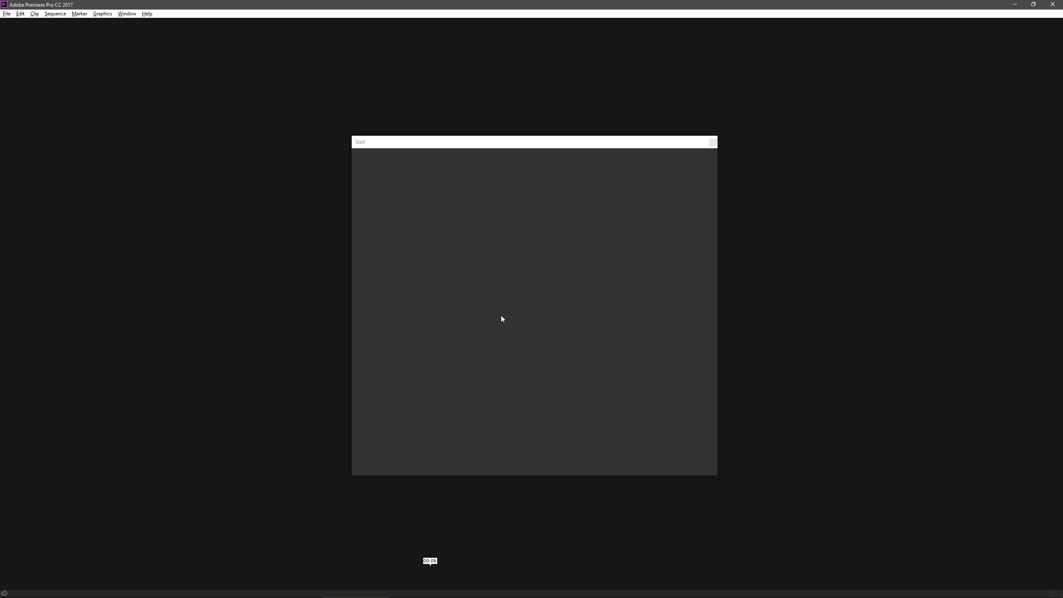